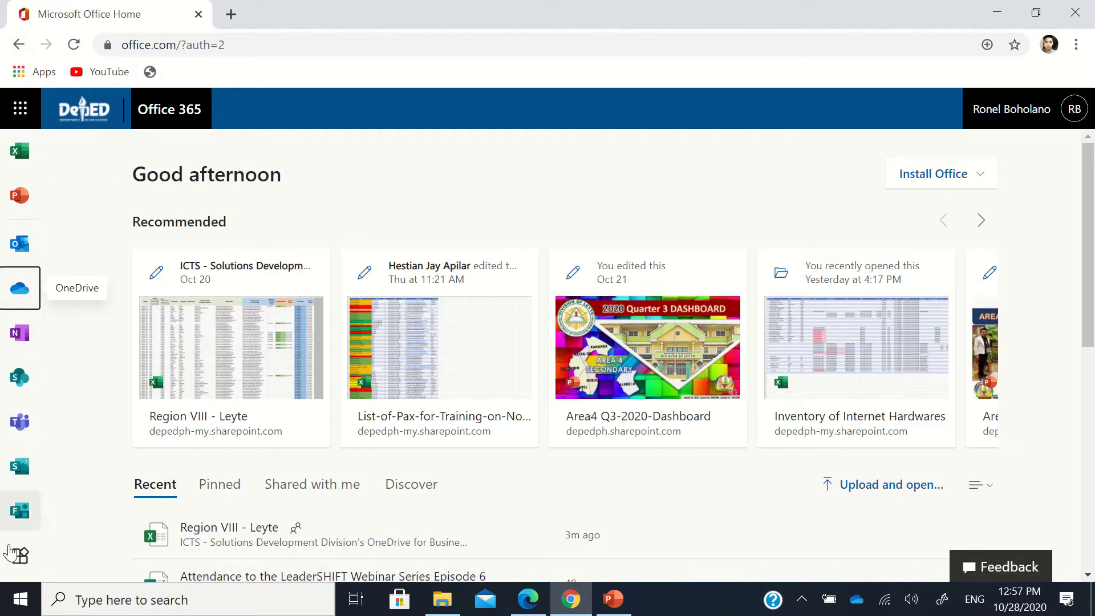
- Open OneDrive from the Office Home apps list
{"action": "left_click", "coordinate": [15, 564]}
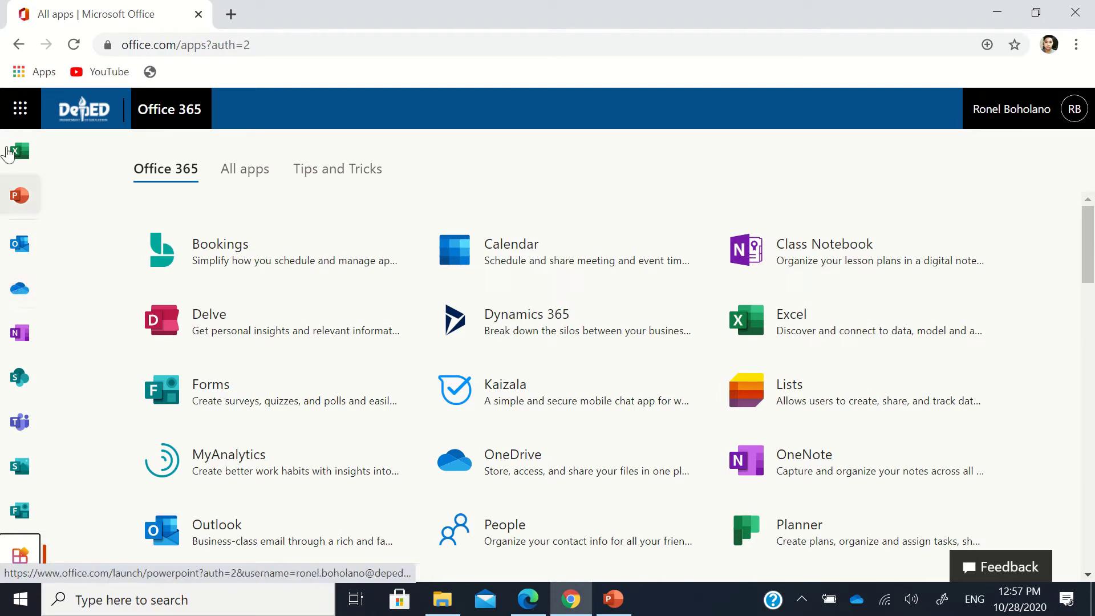
{"action": "left_click", "coordinate": [19, 113]}
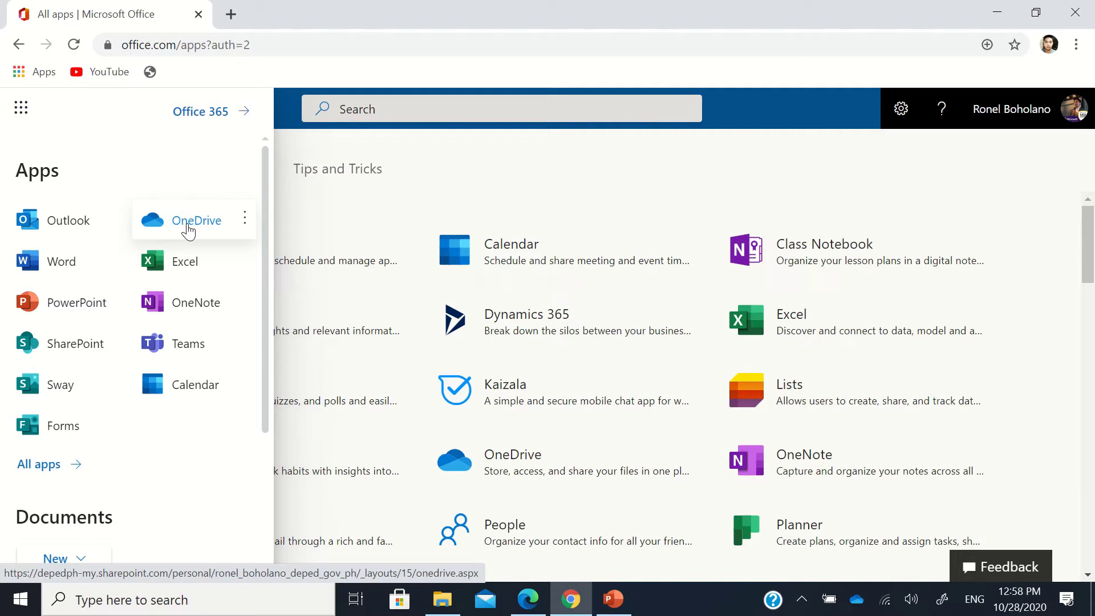
{"action": "left_click", "coordinate": [165, 230]}
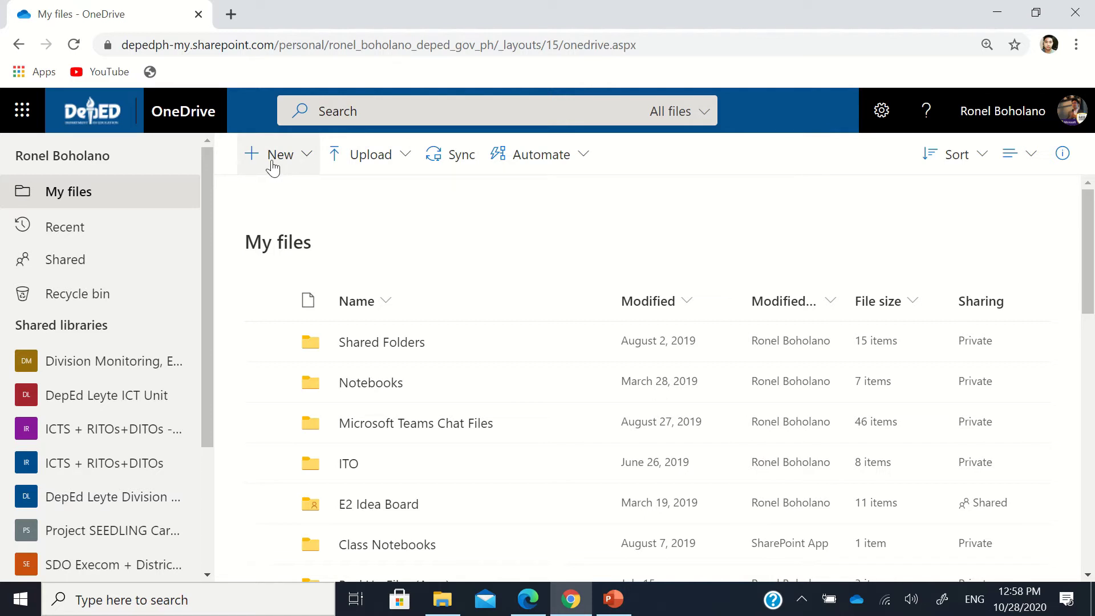
- Look over the New and Upload menus, then open the Back Up Files folder
{"action": "left_click", "coordinate": [307, 163]}
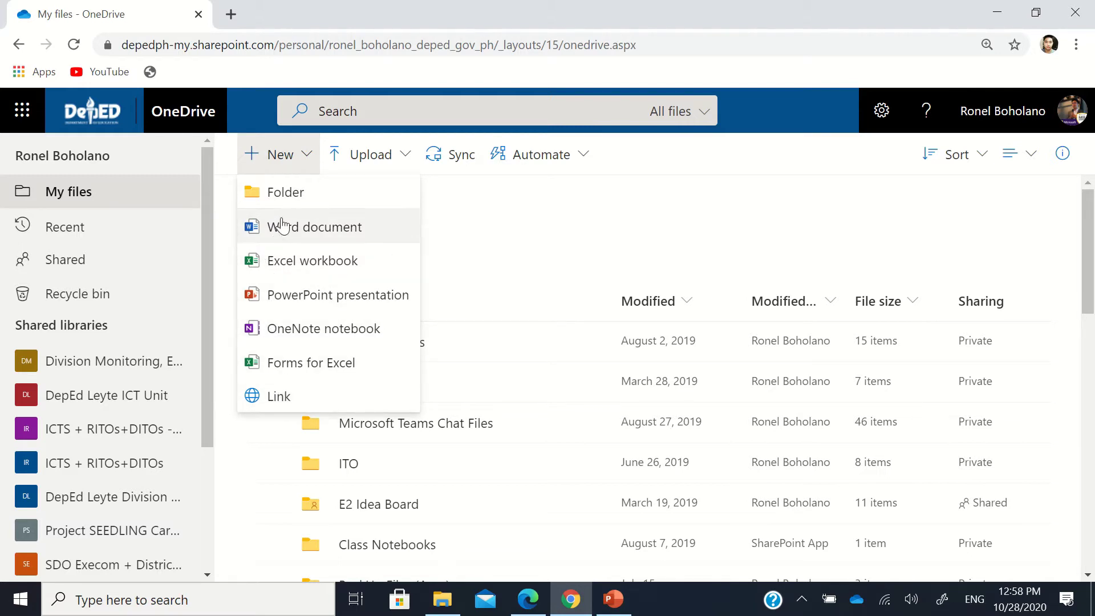
{"action": "left_click", "coordinate": [405, 161]}
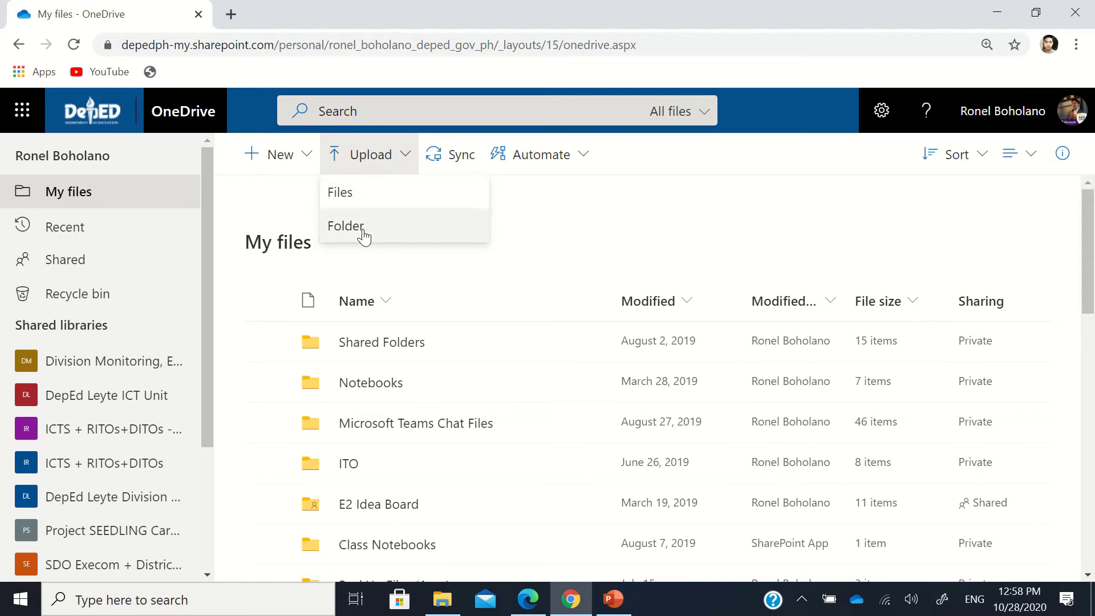
{"action": "left_click", "coordinate": [530, 226]}
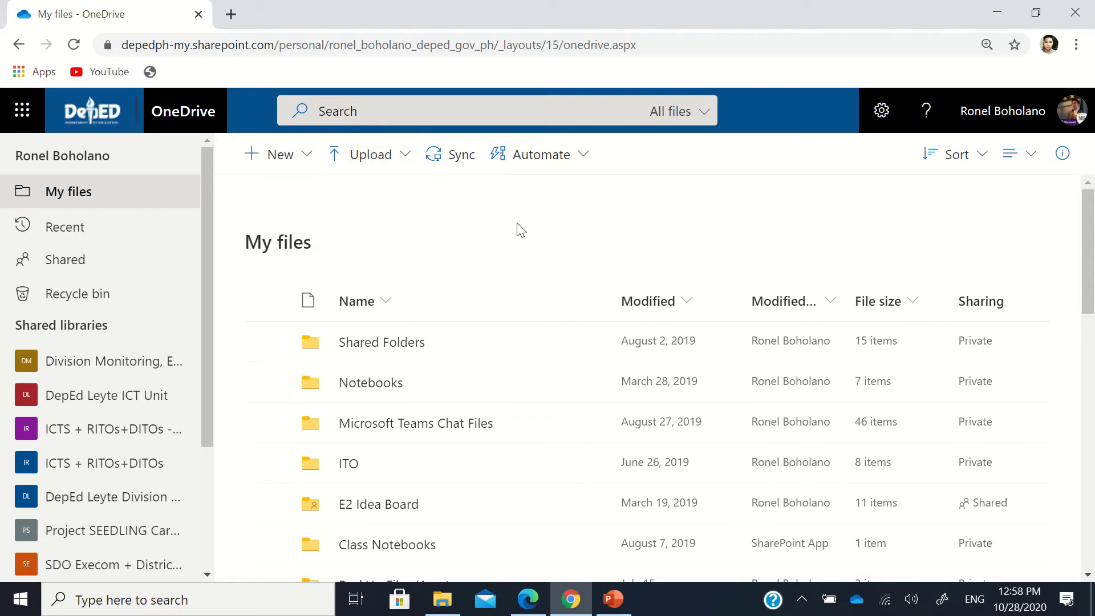
{"action": "scroll", "coordinate": [474, 261], "scroll_direction": "down", "scroll_amount": 4}
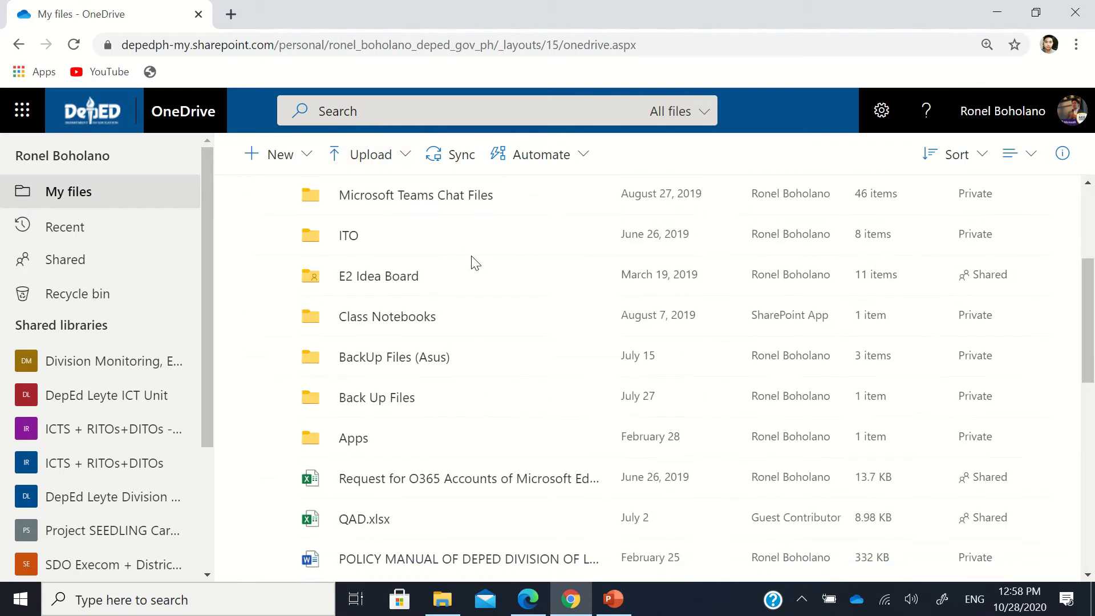
{"action": "left_click", "coordinate": [376, 402]}
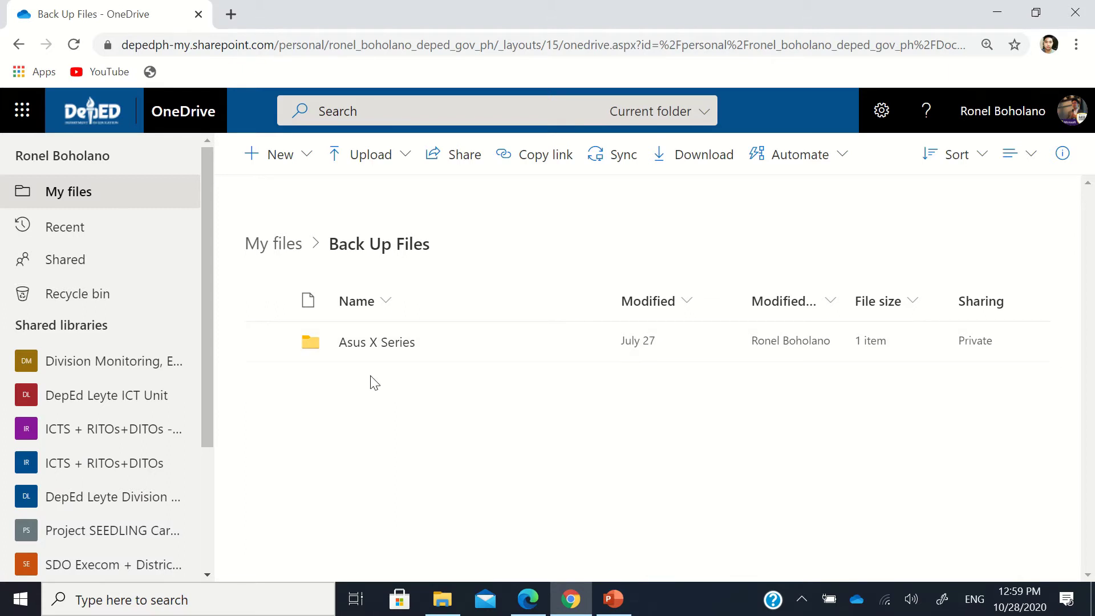
- Create a new folder named HP inside Back Up Files
{"action": "left_click", "coordinate": [306, 166]}
{"action": "left_click", "coordinate": [306, 193]}
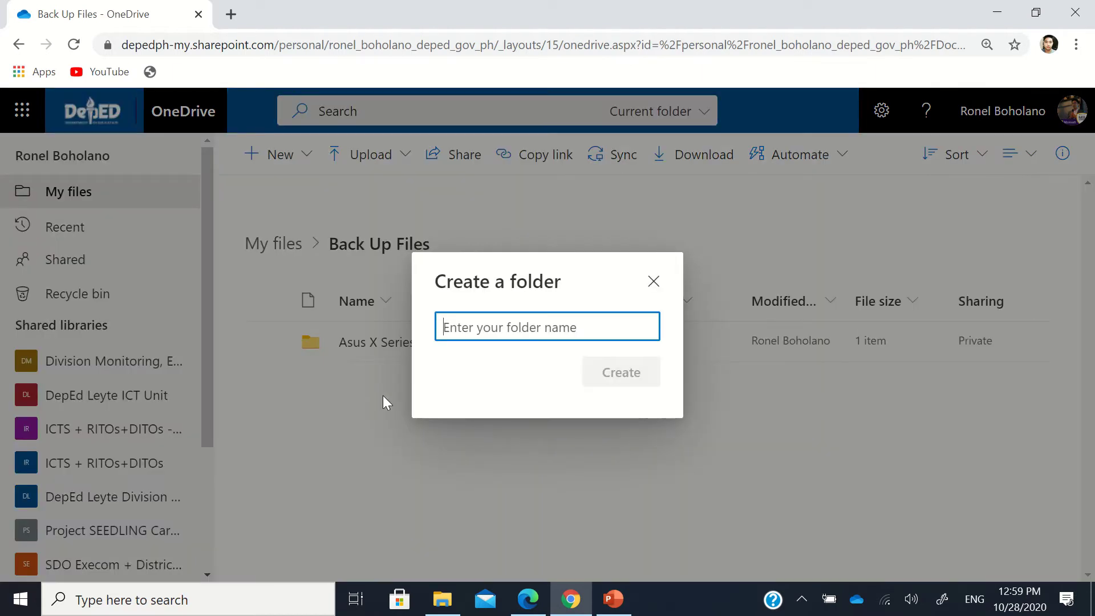
{"action": "type", "text": "HP"}
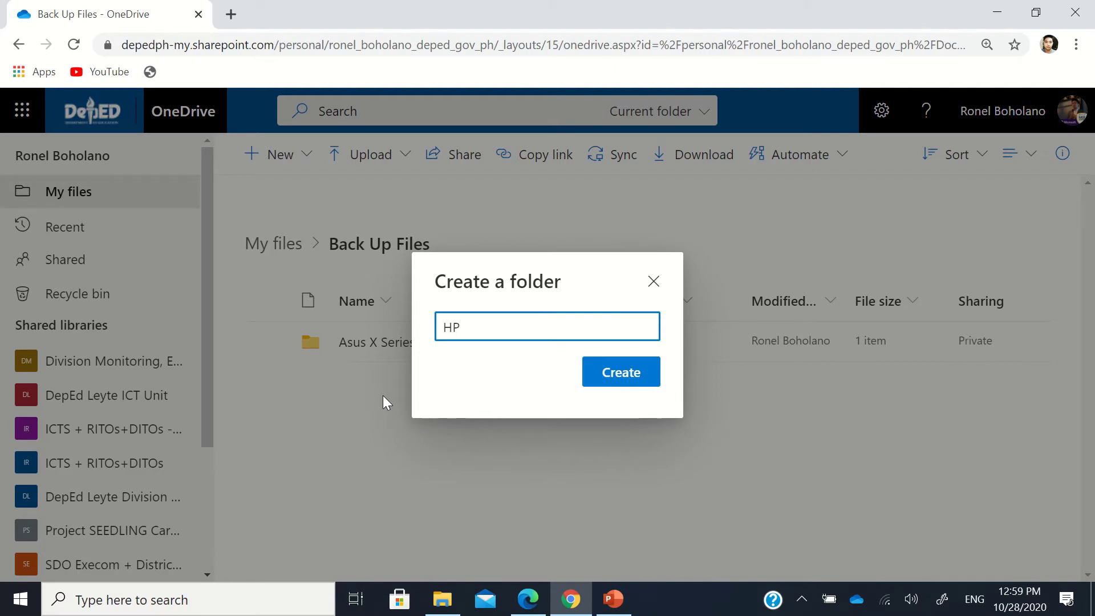
{"action": "left_click", "coordinate": [612, 371]}
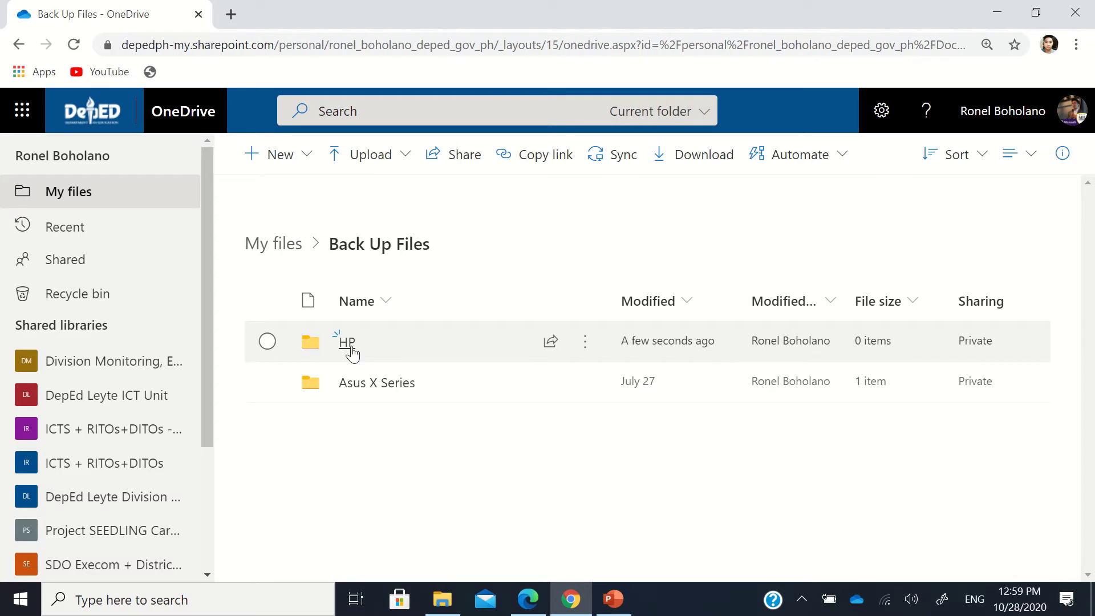
- Inside HP, create a folder named 10282020
{"action": "left_click", "coordinate": [347, 342]}
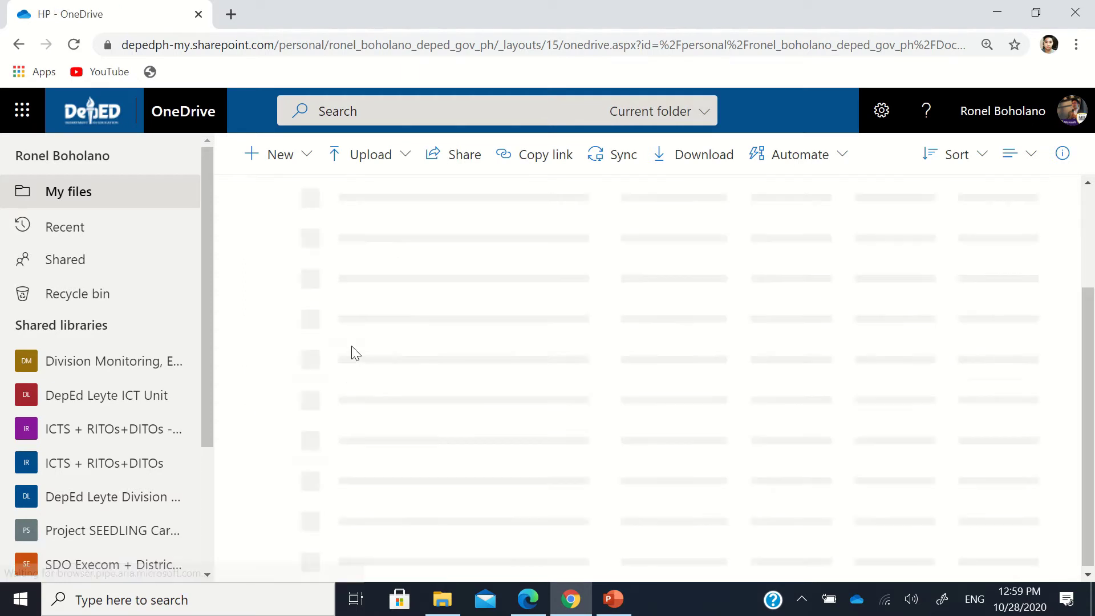
{"action": "left_click", "coordinate": [305, 159]}
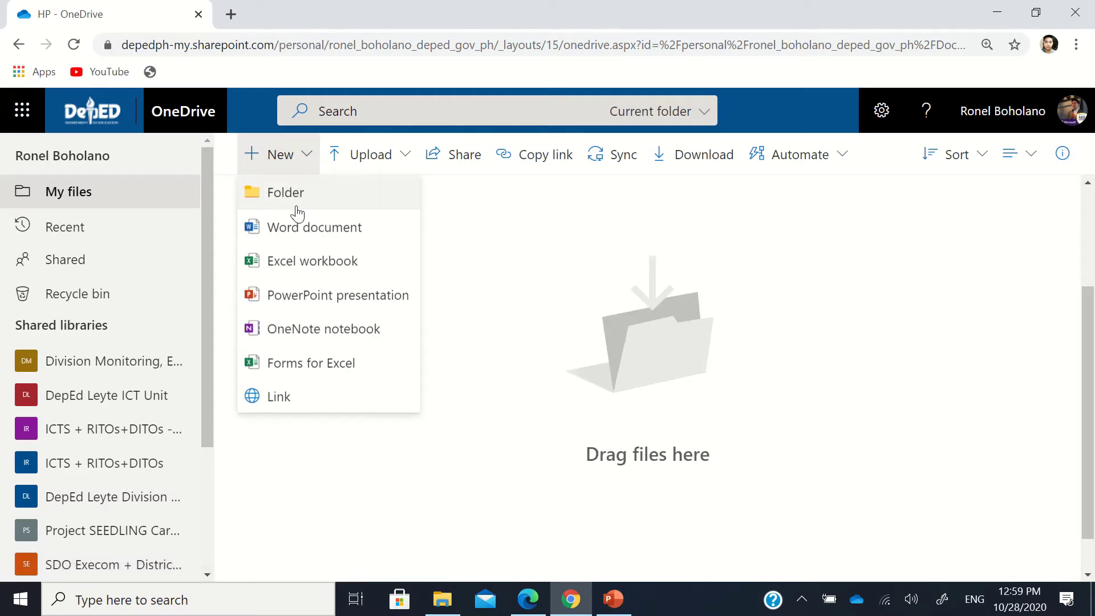
{"action": "left_click", "coordinate": [296, 194]}
{"action": "type", "text": "10/28"}
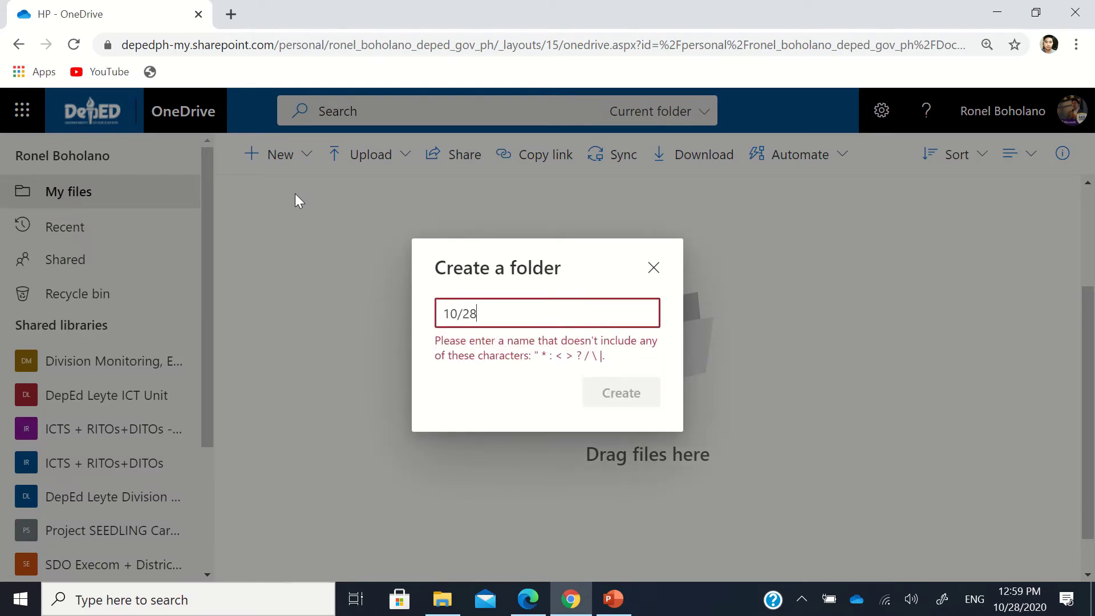
{"action": "key", "text": "BackSpace"}
{"action": "key", "text": "BackSpace"}
{"action": "key", "text": "BackSpace"}
{"action": "type", "text": "282020"}
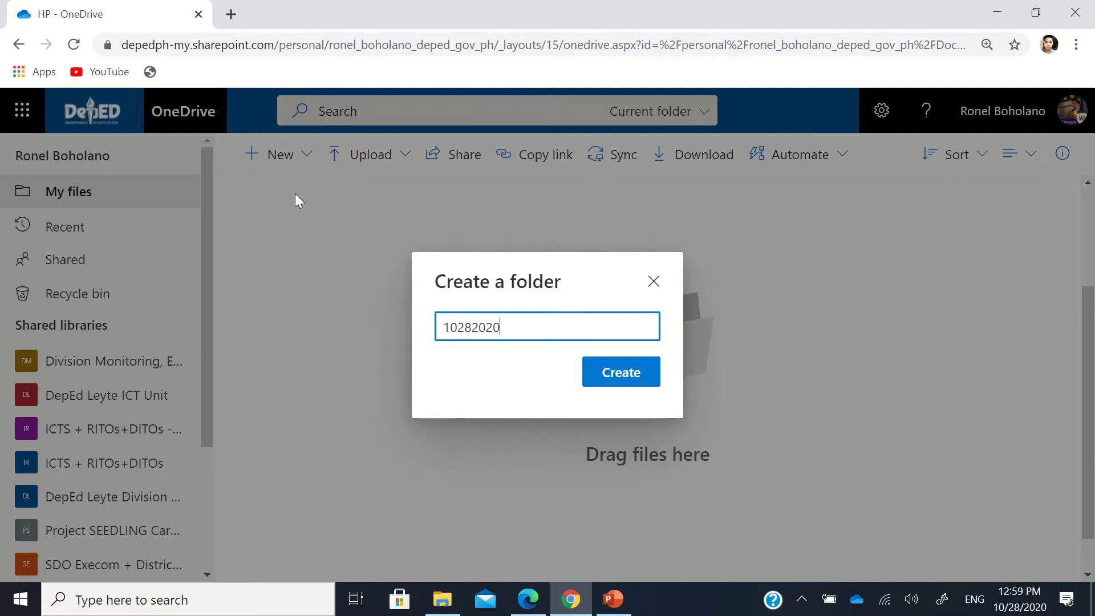
{"action": "left_click", "coordinate": [597, 376]}
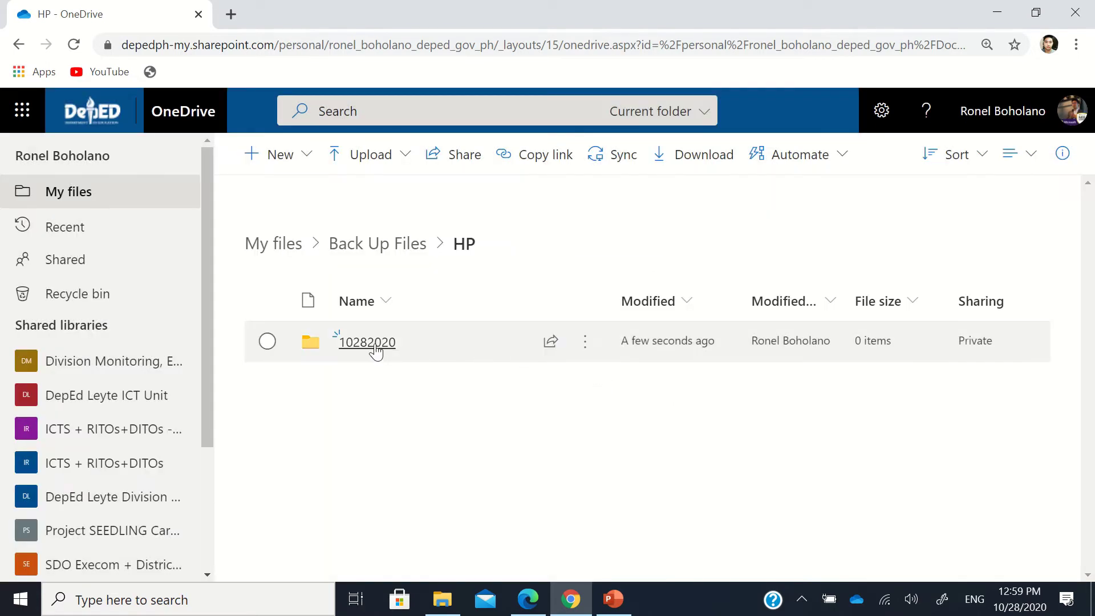
- In the 10282020 folder, start a file upload and browse to Documents
{"action": "left_click", "coordinate": [375, 346]}
{"action": "left_click", "coordinate": [404, 165]}
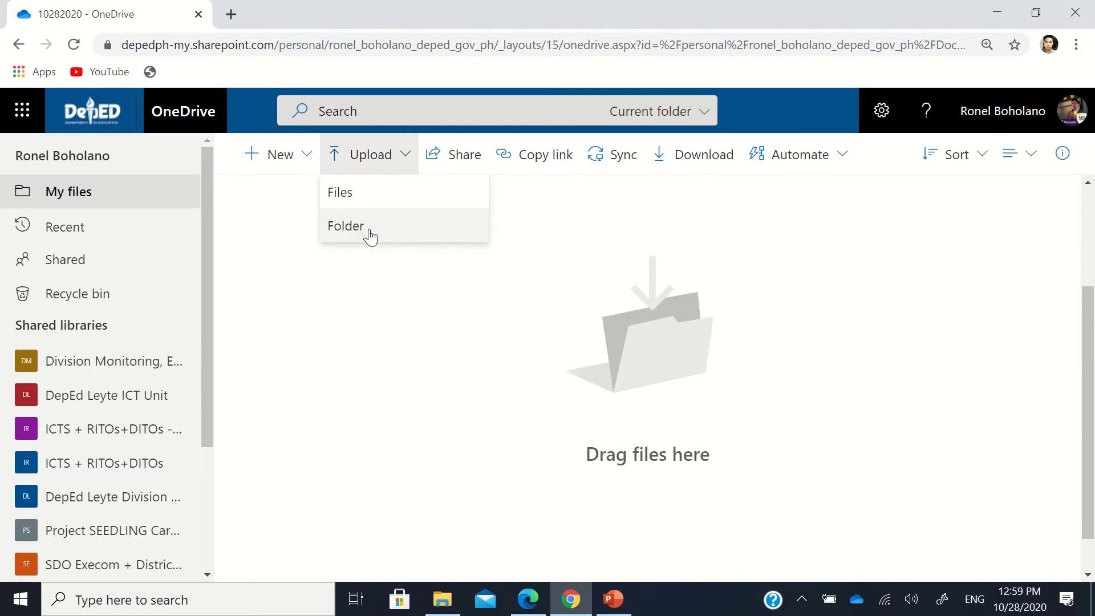
{"action": "left_click", "coordinate": [358, 196]}
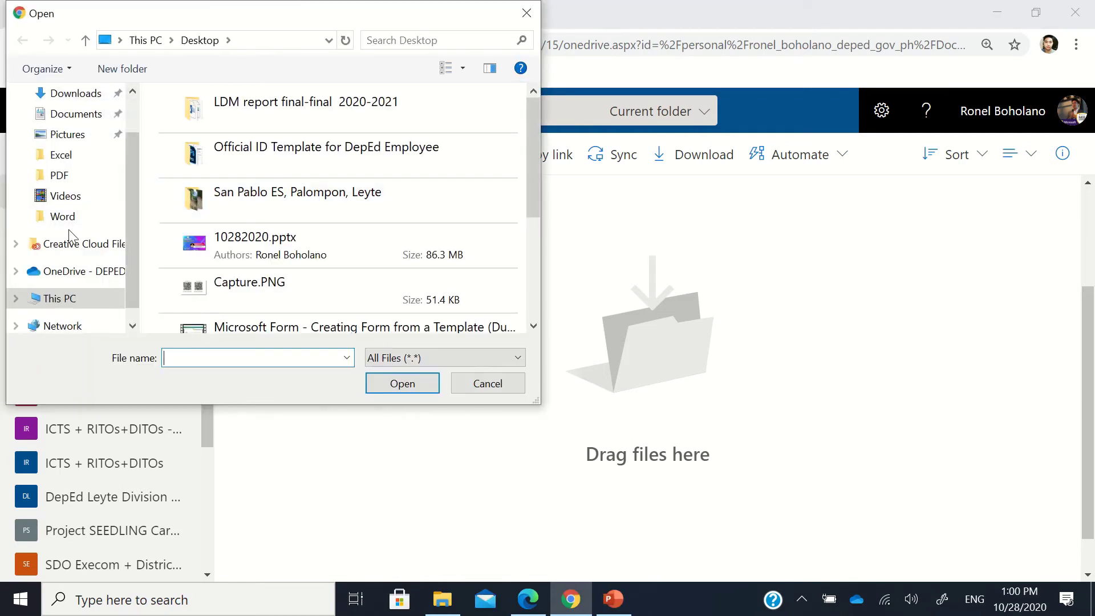
{"action": "left_click", "coordinate": [71, 114]}
- Upload the 43 files from 09152020.xlsx through TUGON SA BIDYONG MALAYA.docx
{"action": "scroll", "coordinate": [322, 244], "scroll_direction": "down", "scroll_amount": 3}
{"action": "scroll", "coordinate": [322, 245], "scroll_direction": "up", "scroll_amount": 3}
{"action": "scroll", "coordinate": [322, 245], "scroll_direction": "down", "scroll_amount": 2}
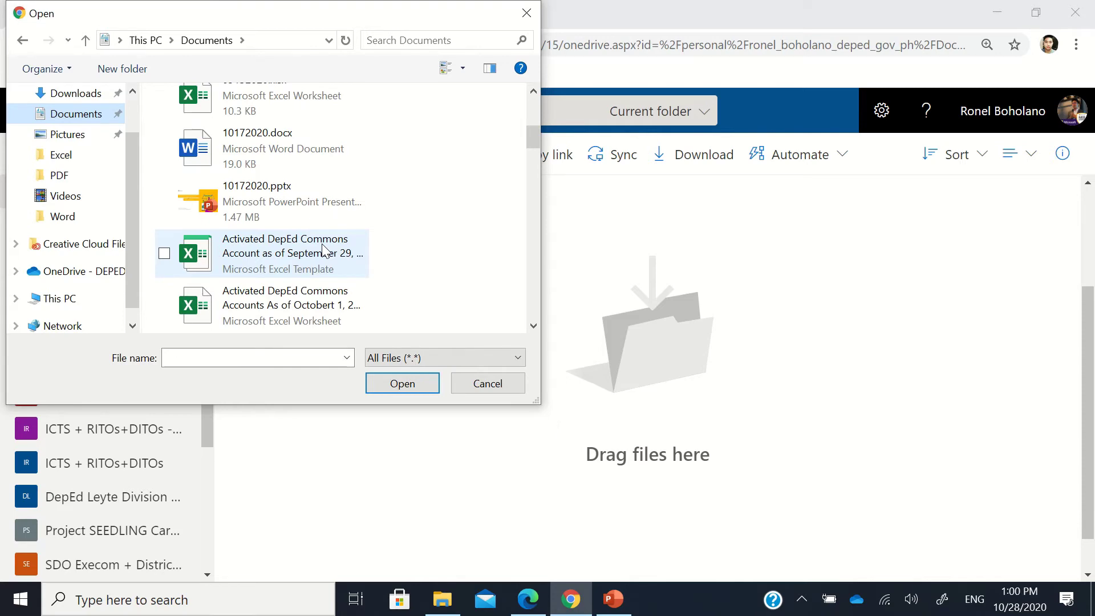
{"action": "scroll", "coordinate": [290, 206], "scroll_direction": "up", "scroll_amount": 1}
{"action": "left_click", "coordinate": [246, 251]}
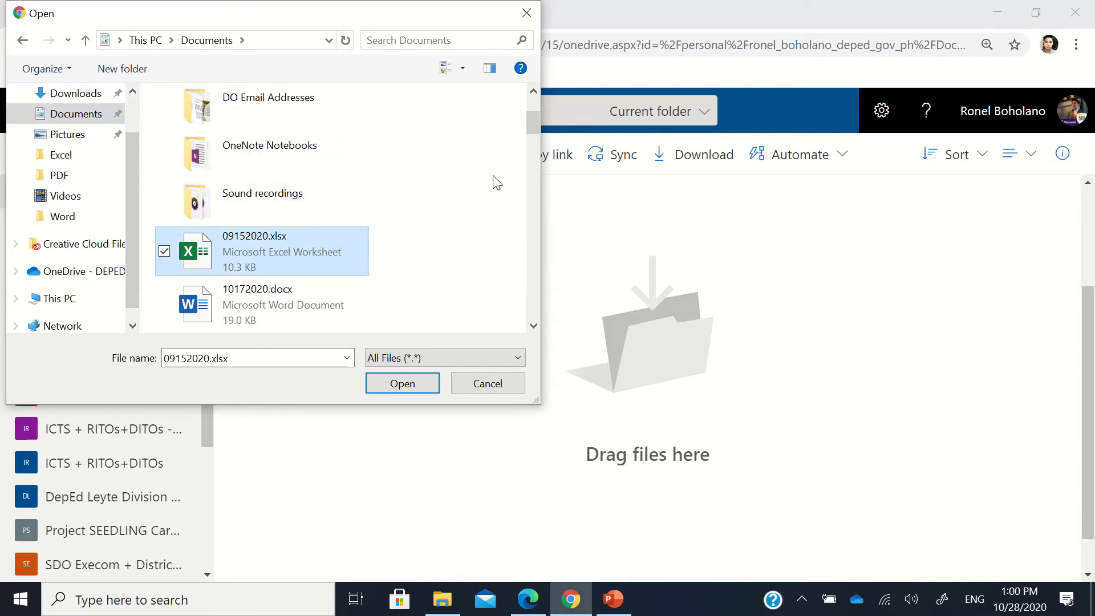
{"action": "left_click_drag", "start_coordinate": [530, 131], "coordinate": [515, 329]}
{"action": "left_click", "coordinate": [303, 311], "text": "shift"}
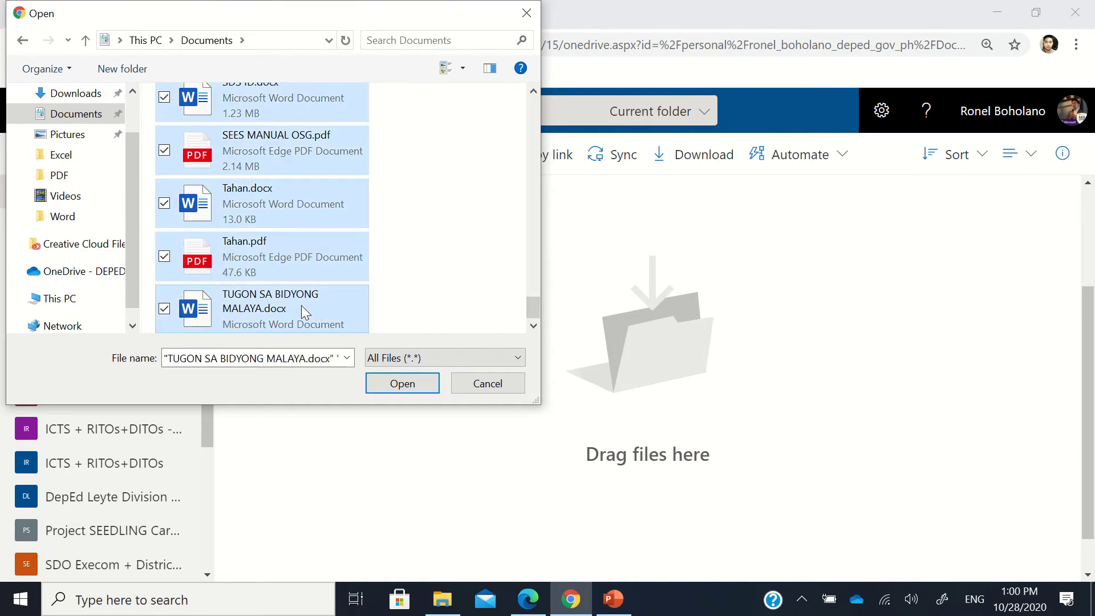
{"action": "left_click", "coordinate": [421, 385]}
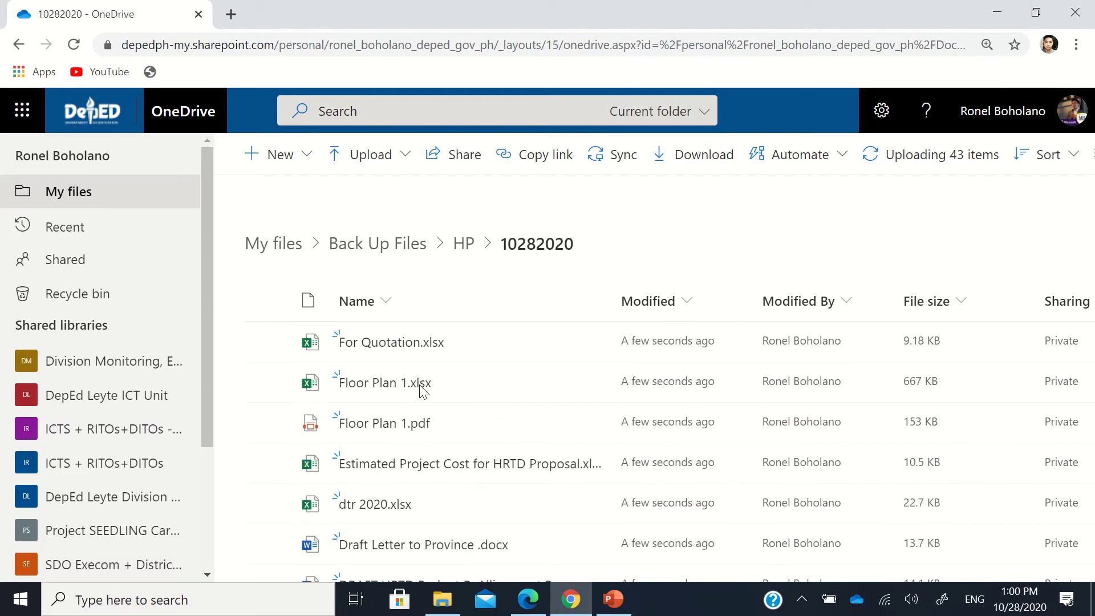
{"action": "scroll", "coordinate": [423, 391], "scroll_direction": "down", "scroll_amount": 5}
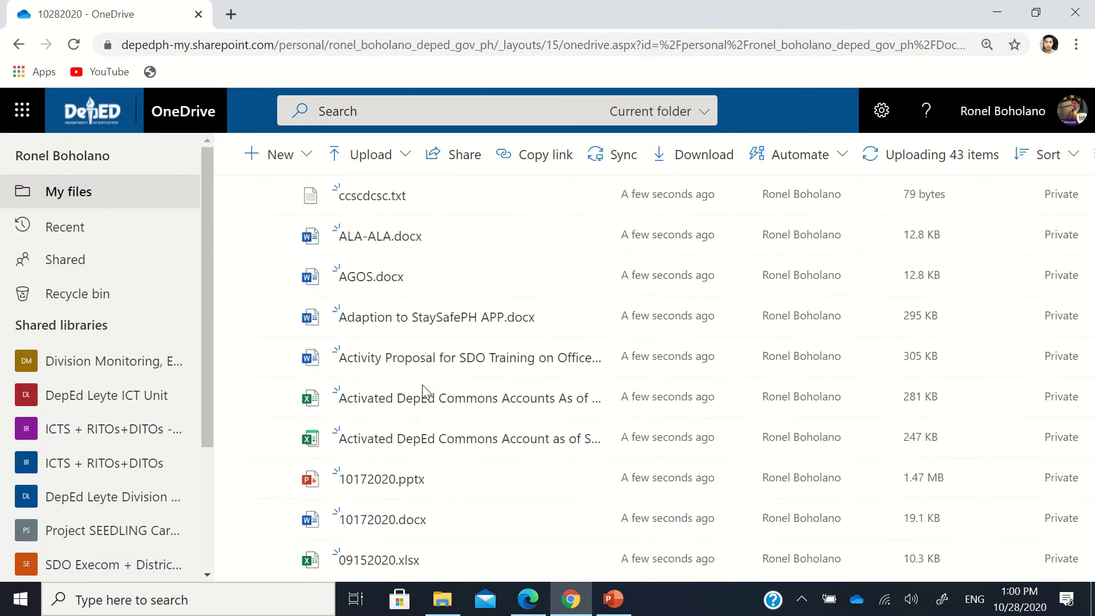
{"action": "scroll", "coordinate": [424, 390], "scroll_direction": "down", "scroll_amount": 1}
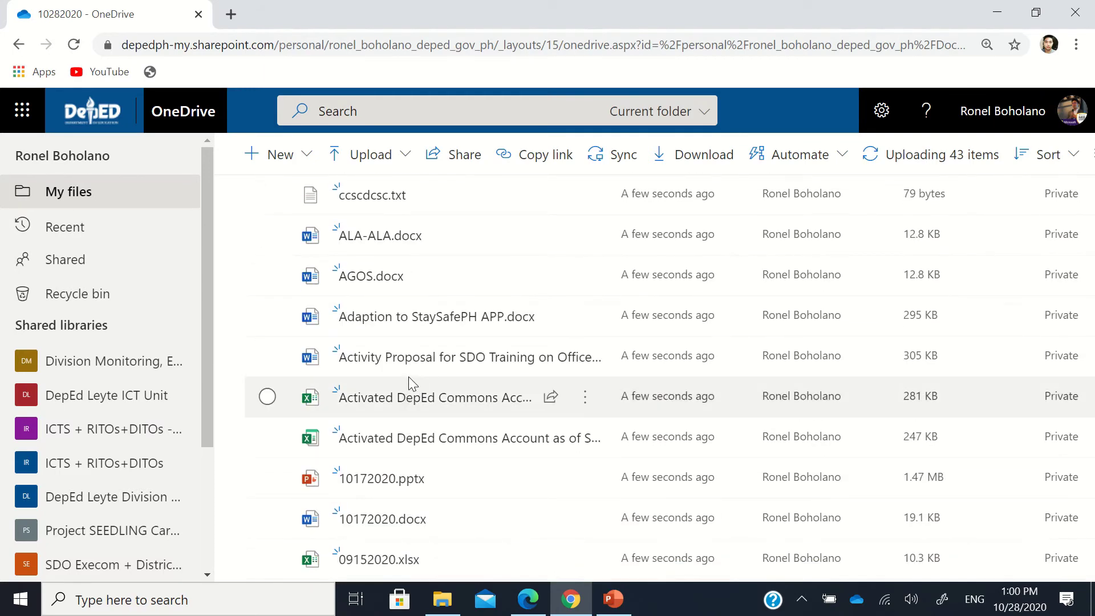
{"action": "scroll", "coordinate": [408, 376], "scroll_direction": "up", "scroll_amount": 10}
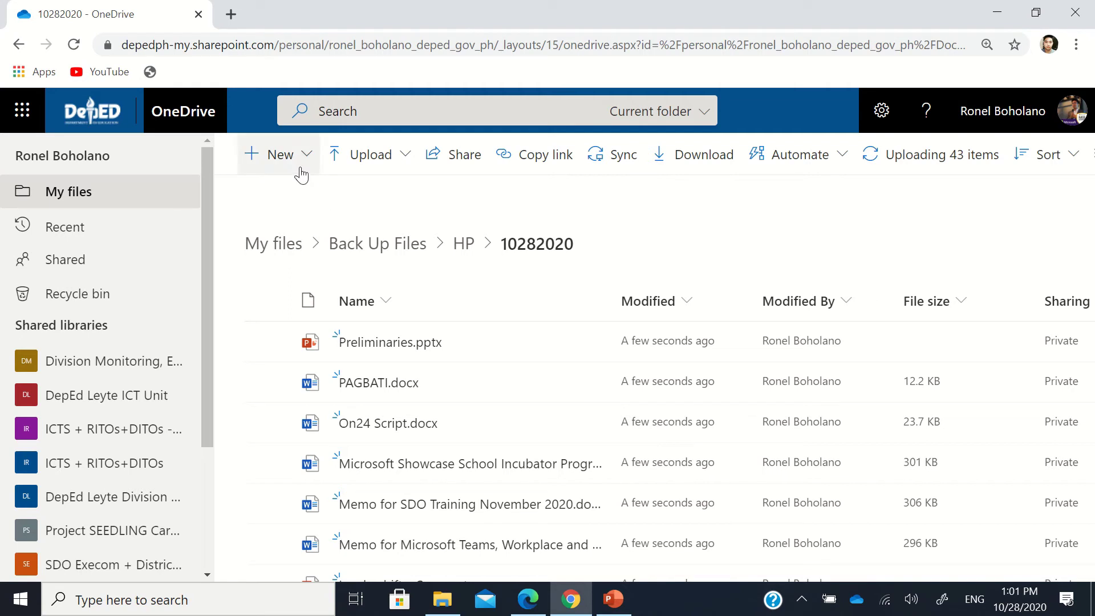
- Upload the Sound recordings folder with its 4 files, confirming the browser prompt
{"action": "left_click", "coordinate": [320, 169]}
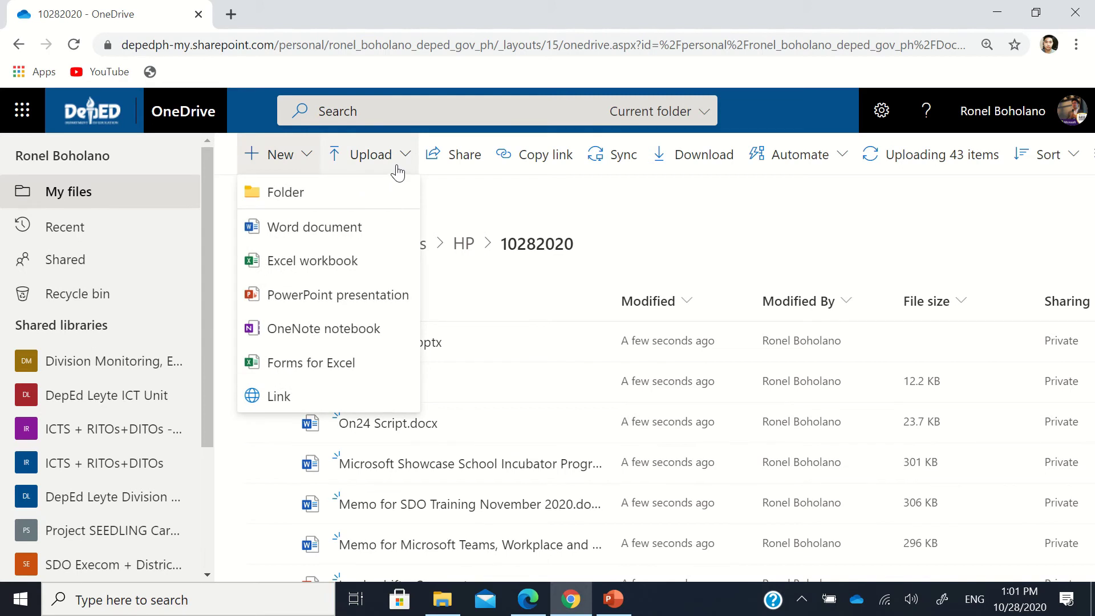
{"action": "left_click", "coordinate": [398, 165]}
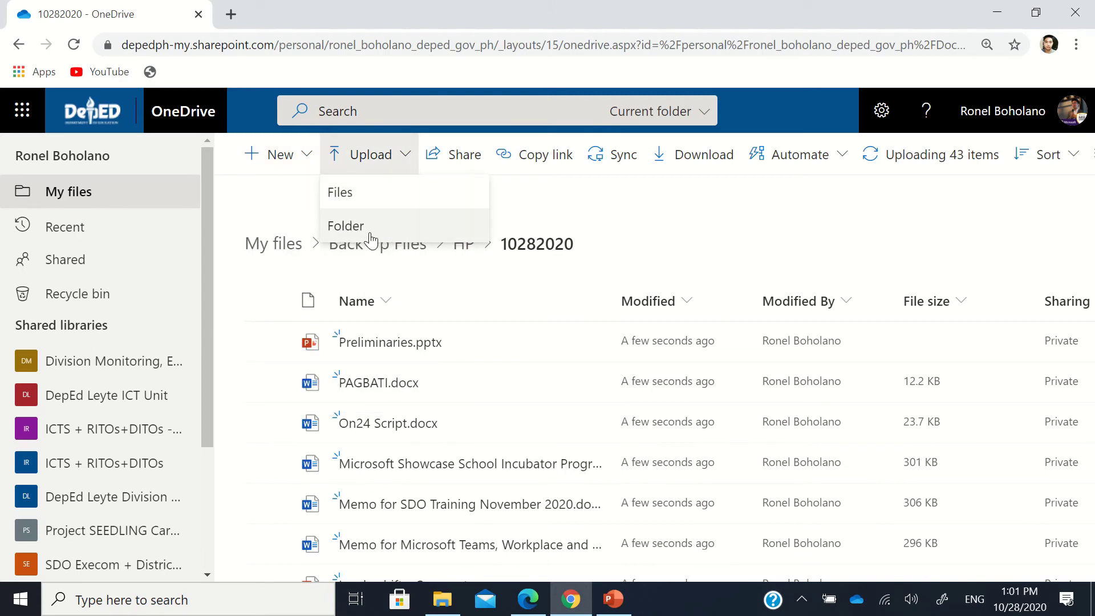
{"action": "left_click", "coordinate": [367, 155]}
{"action": "left_click", "coordinate": [404, 154]}
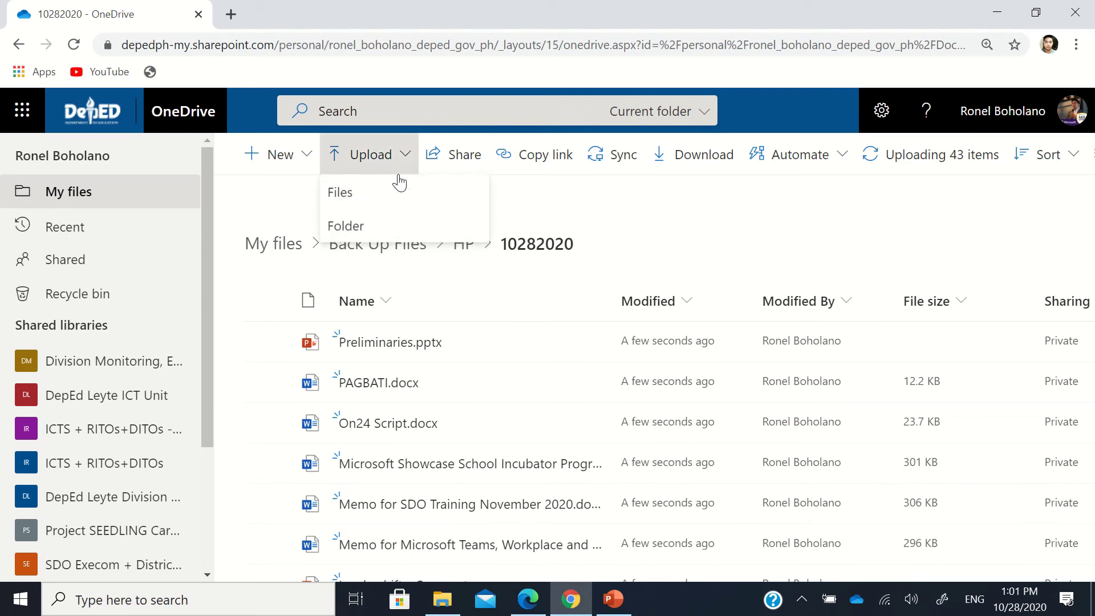
{"action": "left_click", "coordinate": [365, 227]}
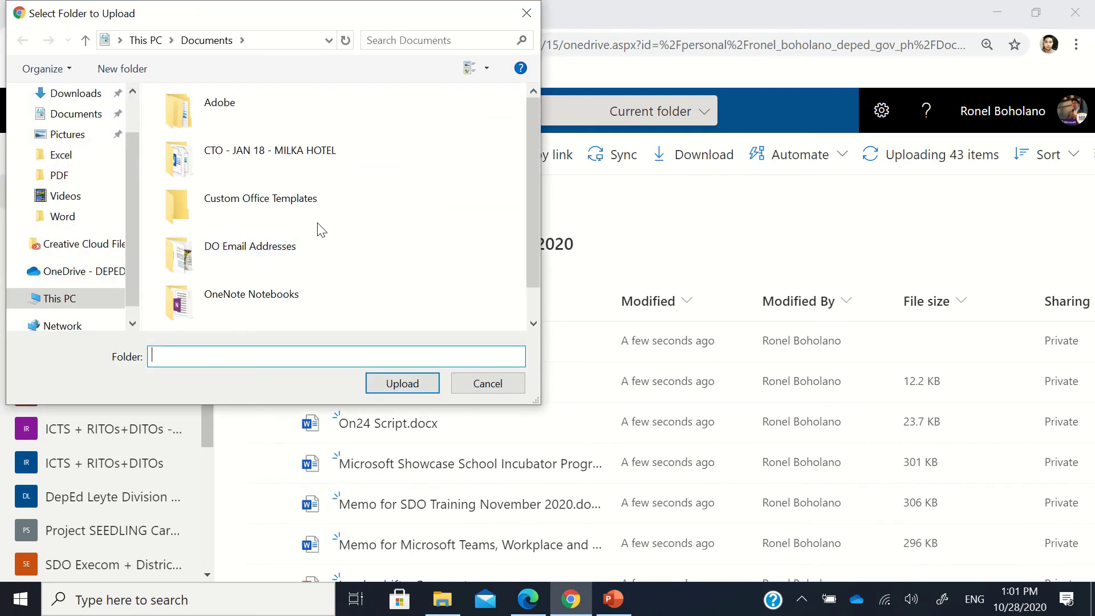
{"action": "scroll", "coordinate": [268, 214], "scroll_direction": "down", "scroll_amount": 1}
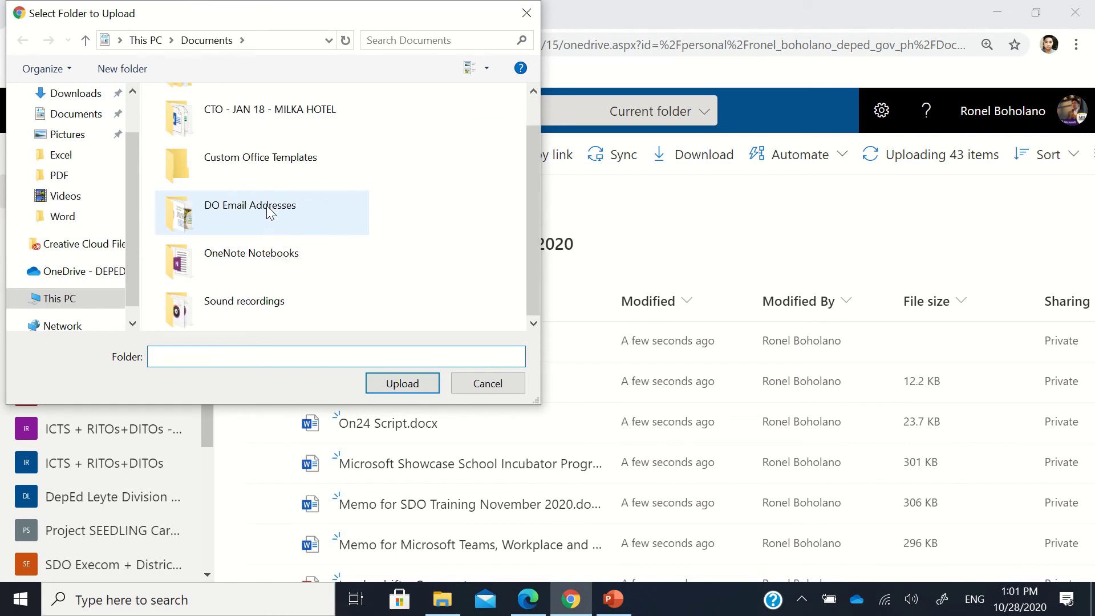
{"action": "left_click", "coordinate": [227, 312]}
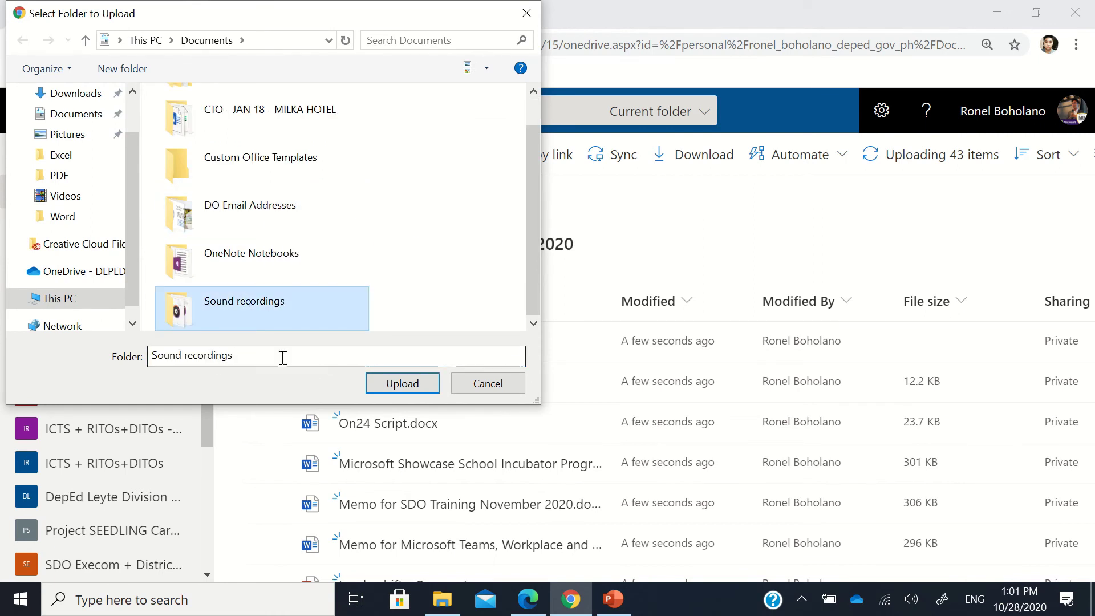
{"action": "left_click", "coordinate": [403, 383]}
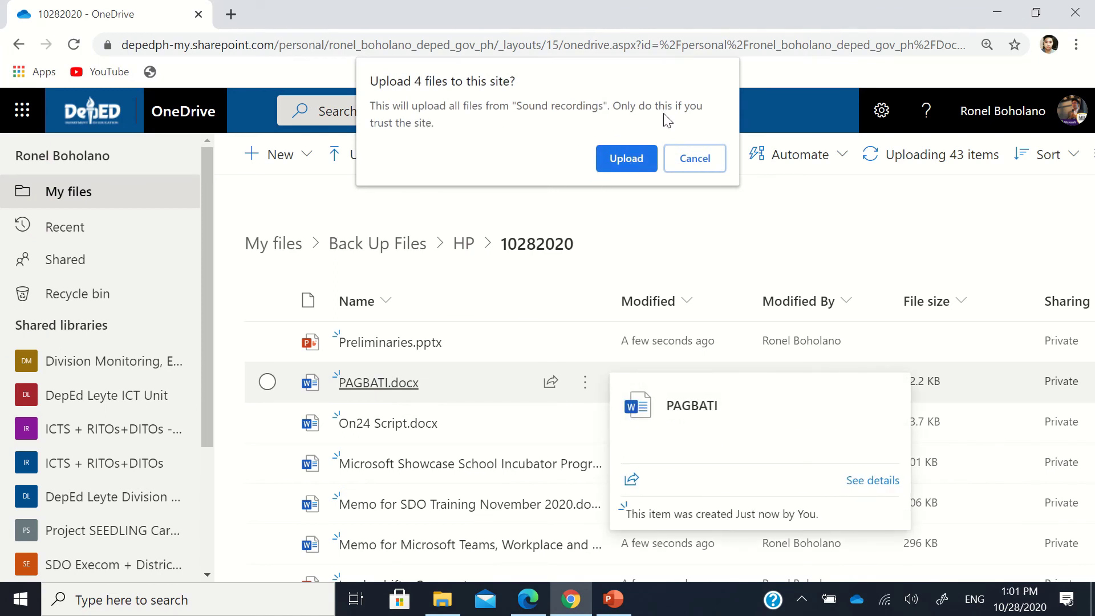
{"action": "left_click", "coordinate": [627, 159]}
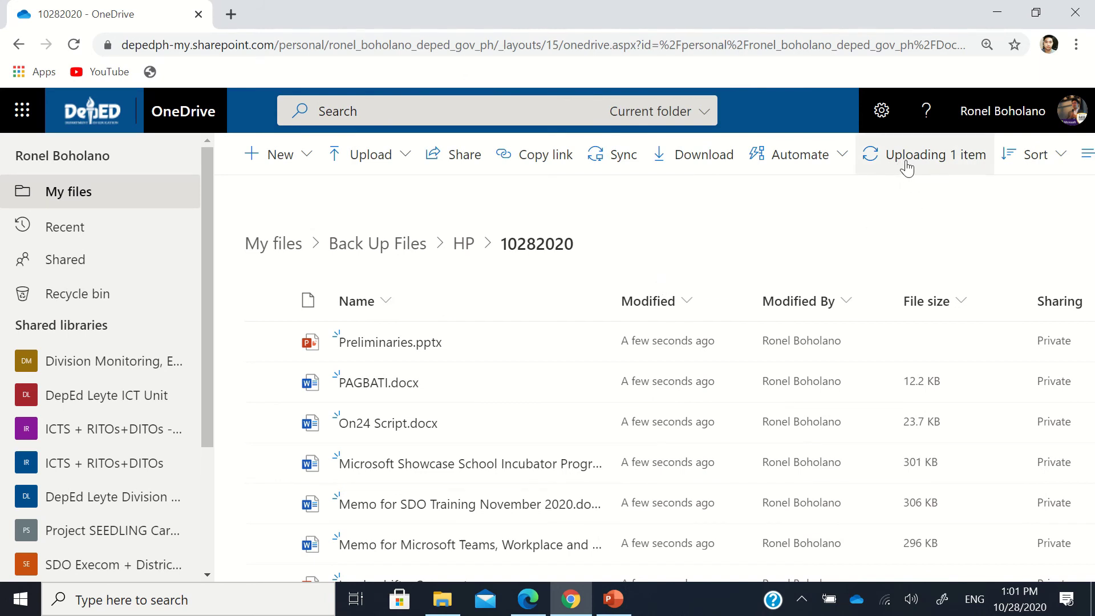
- Review upload progress in the Progress panel, then close it
{"action": "scroll", "coordinate": [506, 330], "scroll_direction": "down", "scroll_amount": 15}
{"action": "scroll", "coordinate": [518, 398], "scroll_direction": "up", "scroll_amount": 15}
{"action": "left_click", "coordinate": [899, 166]}
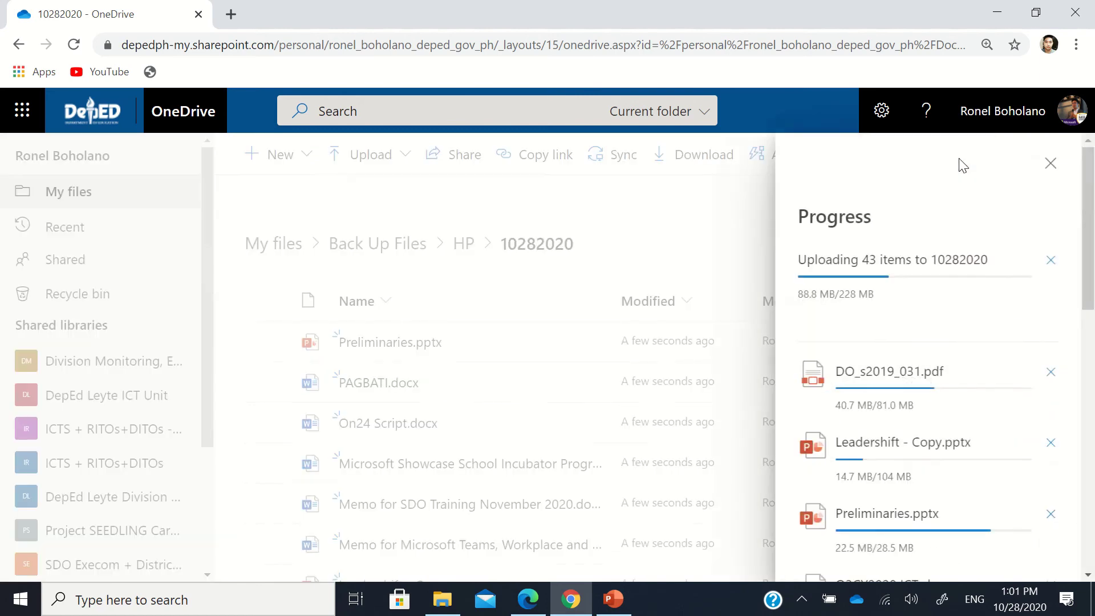
{"action": "scroll", "coordinate": [964, 320], "scroll_direction": "down", "scroll_amount": 3}
{"action": "scroll", "coordinate": [1012, 378], "scroll_direction": "down", "scroll_amount": 5}
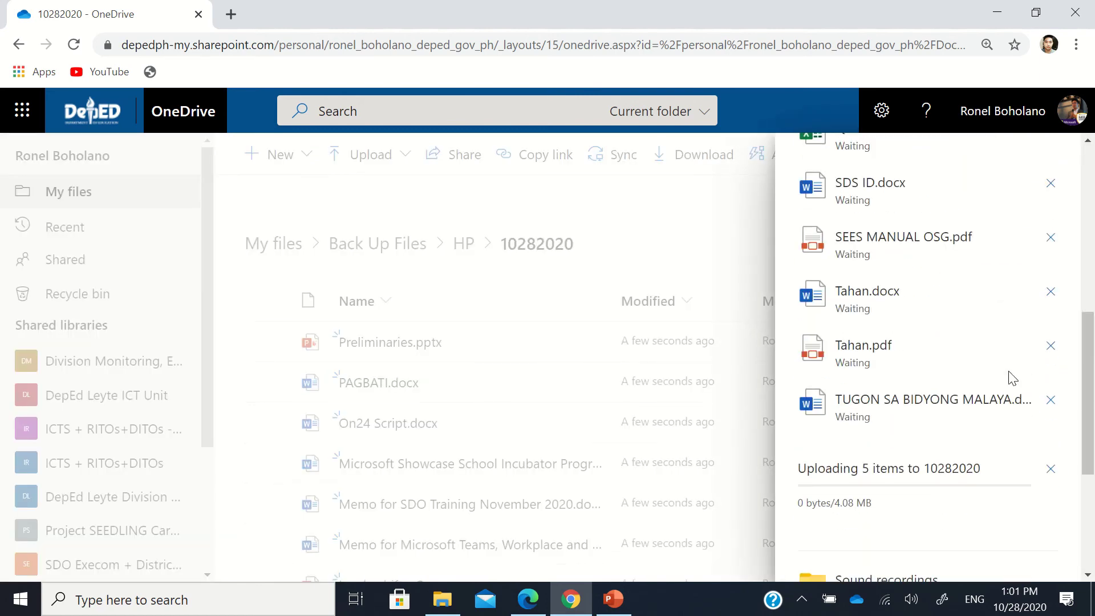
{"action": "scroll", "coordinate": [1013, 378], "scroll_direction": "up", "scroll_amount": 10}
{"action": "scroll", "coordinate": [1012, 379], "scroll_direction": "down", "scroll_amount": 10}
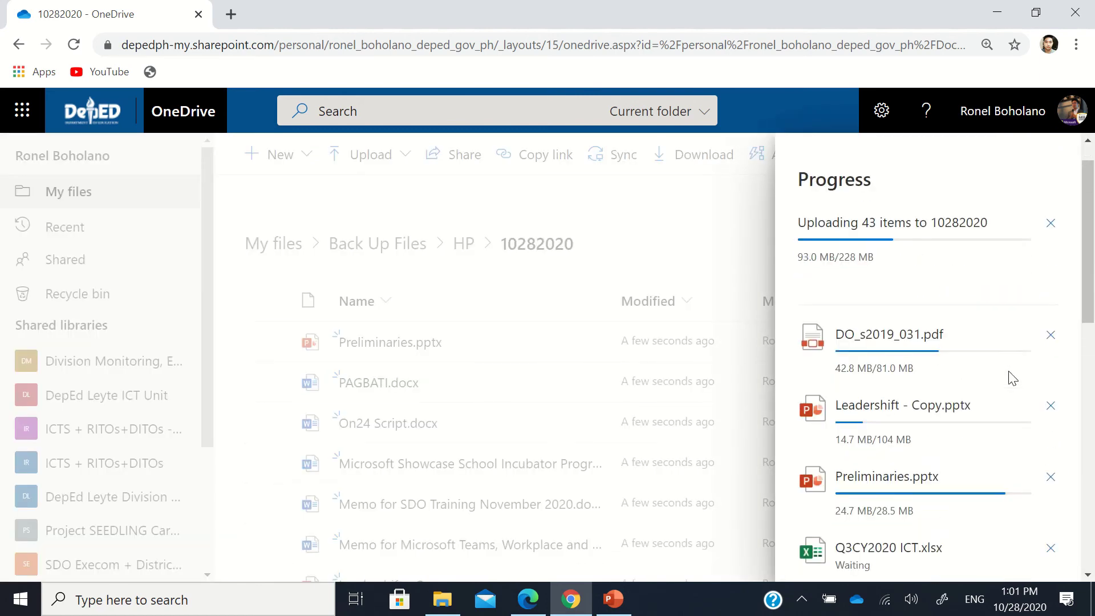
{"action": "scroll", "coordinate": [937, 358], "scroll_direction": "up", "scroll_amount": 10}
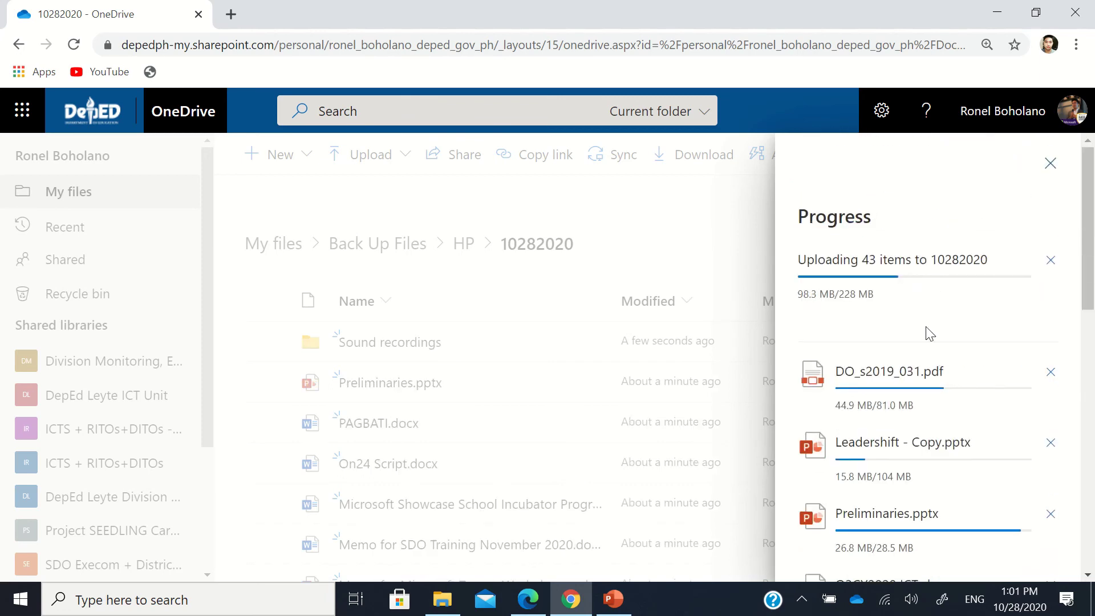
{"action": "scroll", "coordinate": [934, 329], "scroll_direction": "down", "scroll_amount": 5}
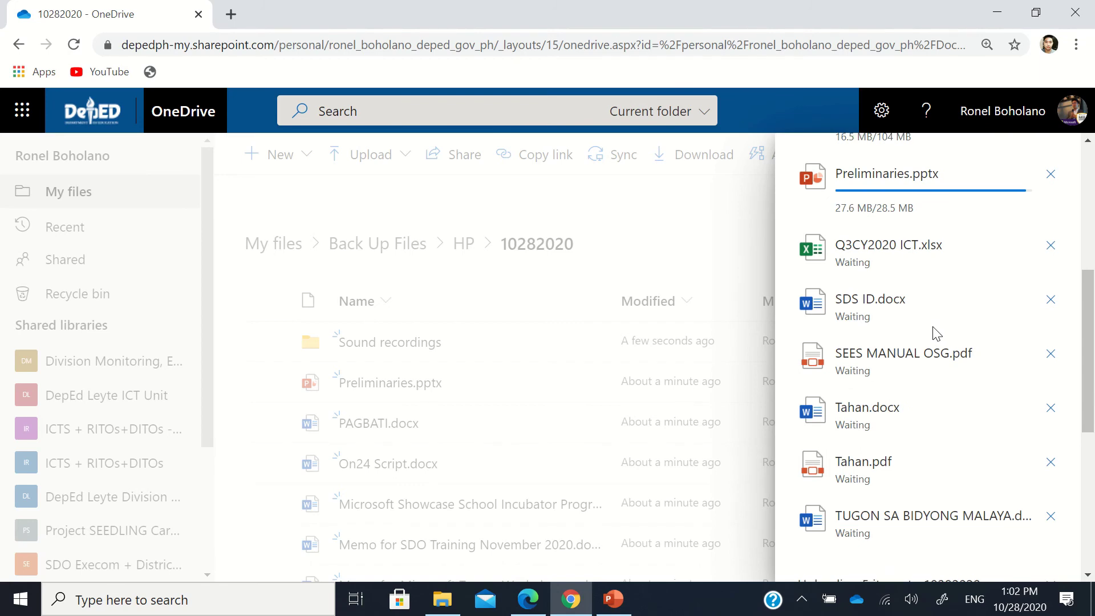
{"action": "scroll", "coordinate": [1055, 196], "scroll_direction": "up", "scroll_amount": 5}
{"action": "left_click", "coordinate": [1050, 163]}
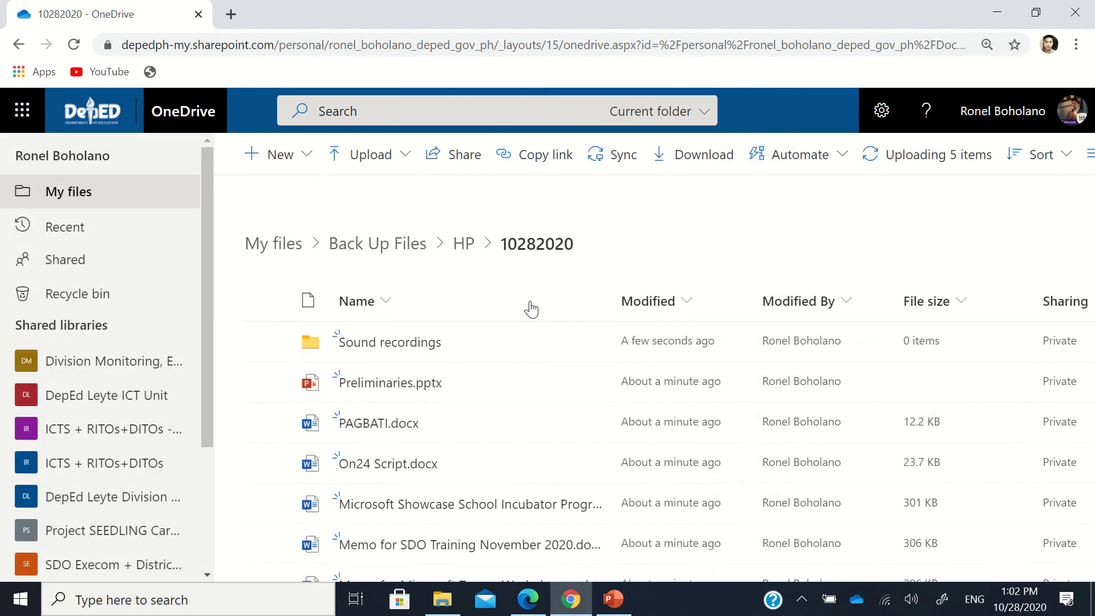
{"action": "left_click", "coordinate": [421, 346]}
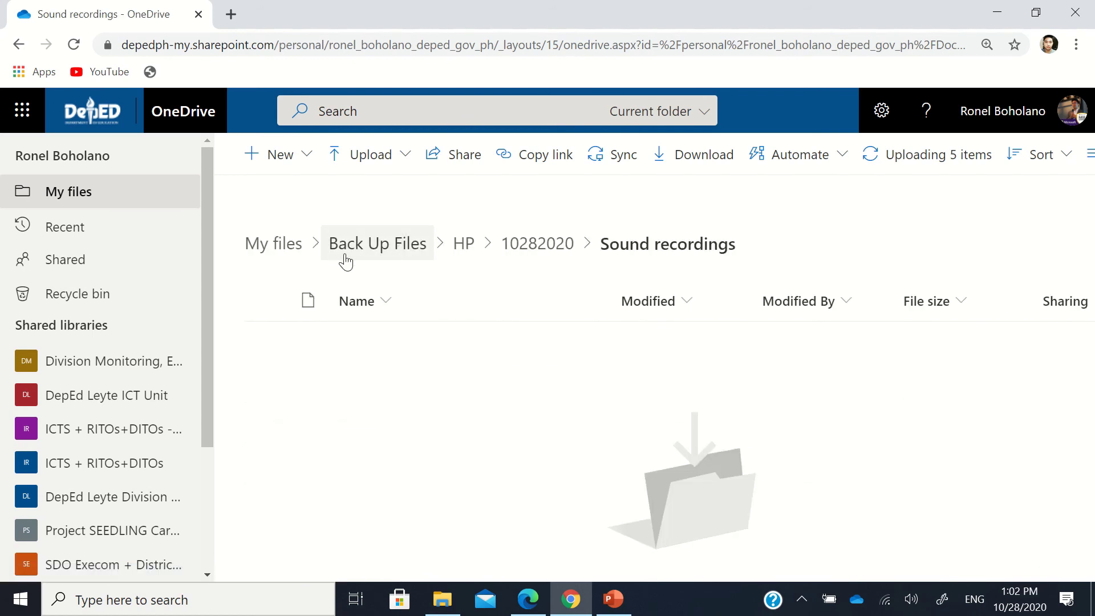
{"action": "left_click", "coordinate": [517, 250]}
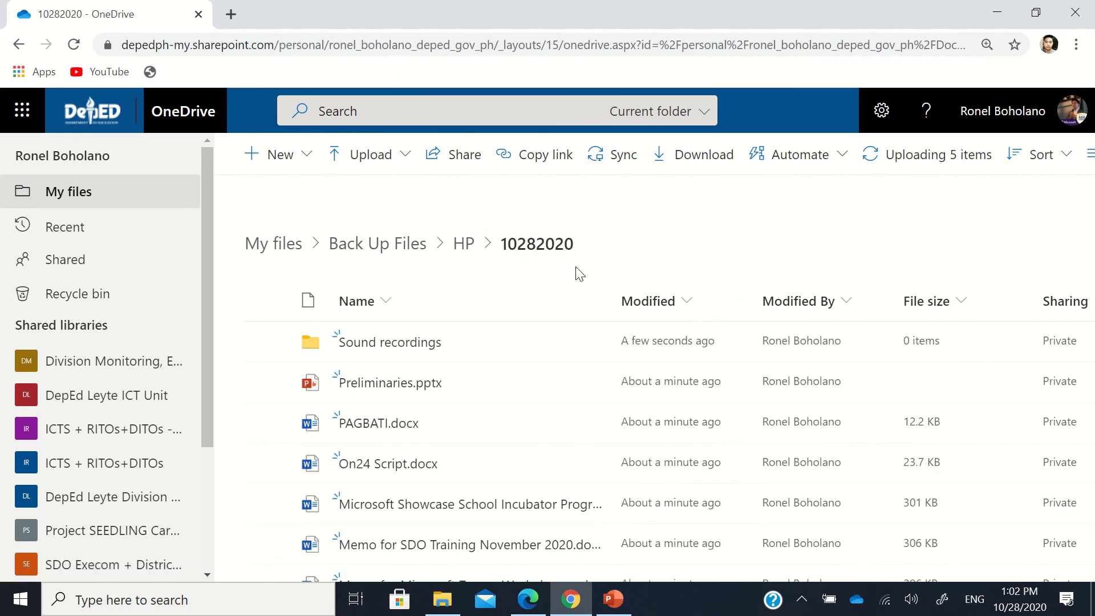
{"action": "scroll", "coordinate": [420, 362], "scroll_direction": "down", "scroll_amount": 15}
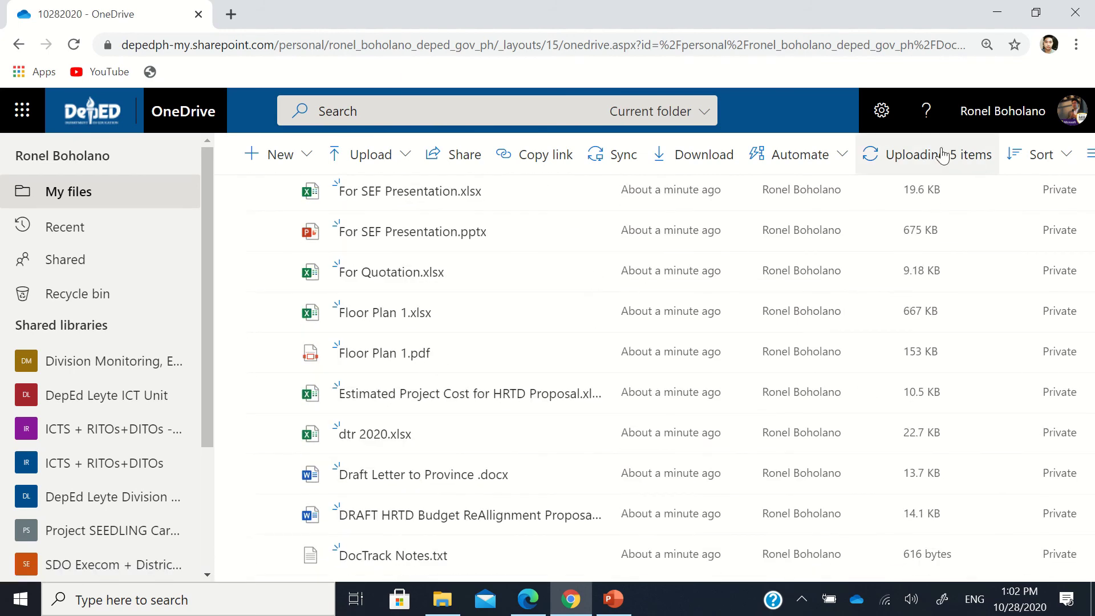
- Watch the four m4a recordings finish uploading in the Progress panel, then close it
{"action": "left_click", "coordinate": [938, 166]}
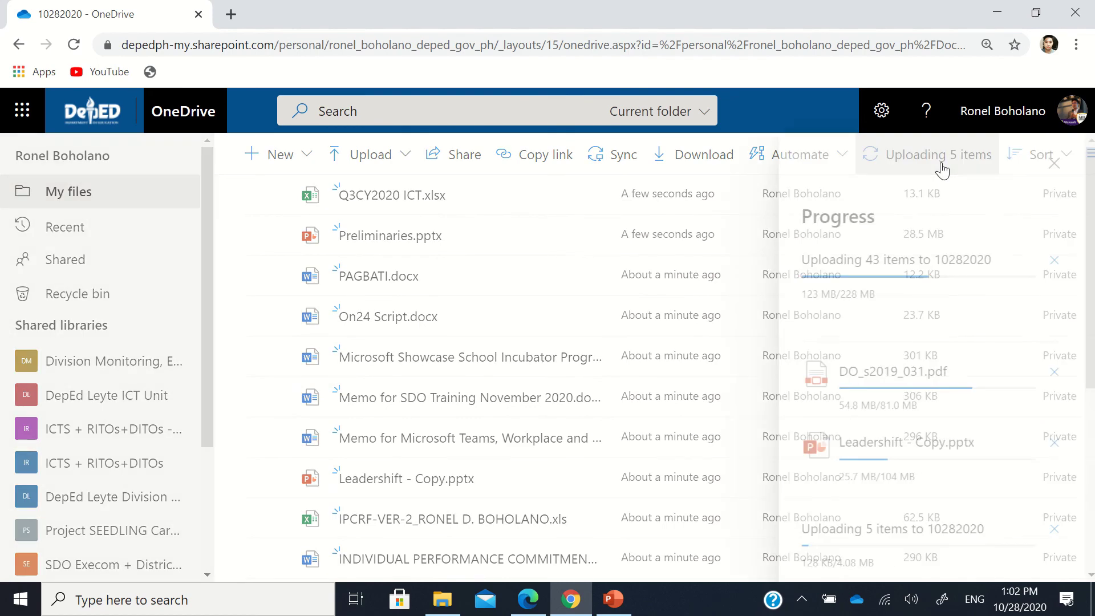
{"action": "scroll", "coordinate": [996, 343], "scroll_direction": "down", "scroll_amount": 5}
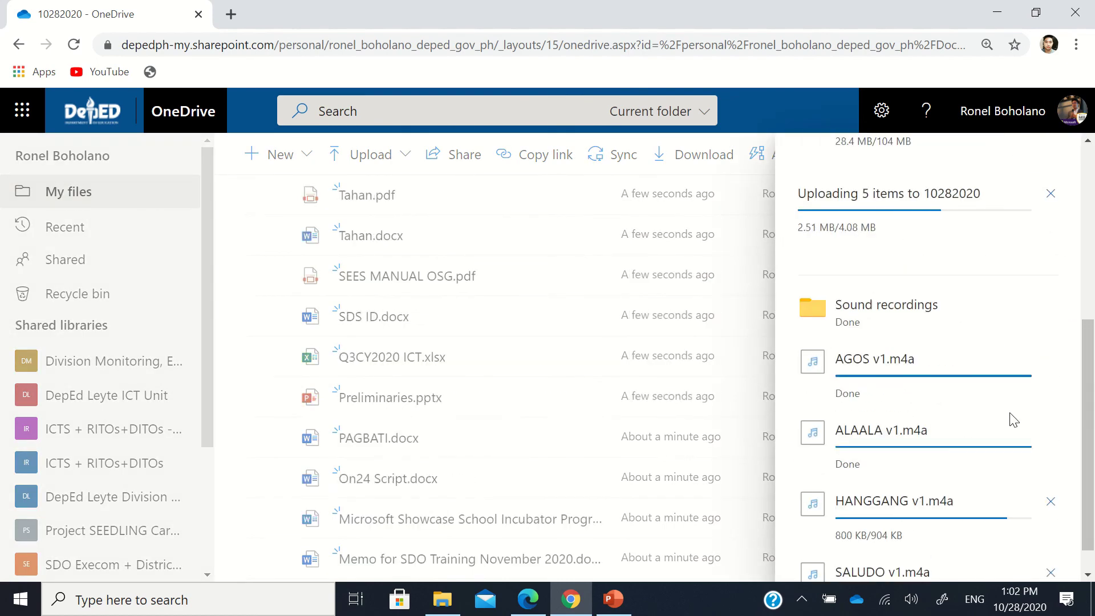
{"action": "scroll", "coordinate": [1013, 420], "scroll_direction": "down", "scroll_amount": 1}
{"action": "scroll", "coordinate": [1012, 419], "scroll_direction": "down", "scroll_amount": 1}
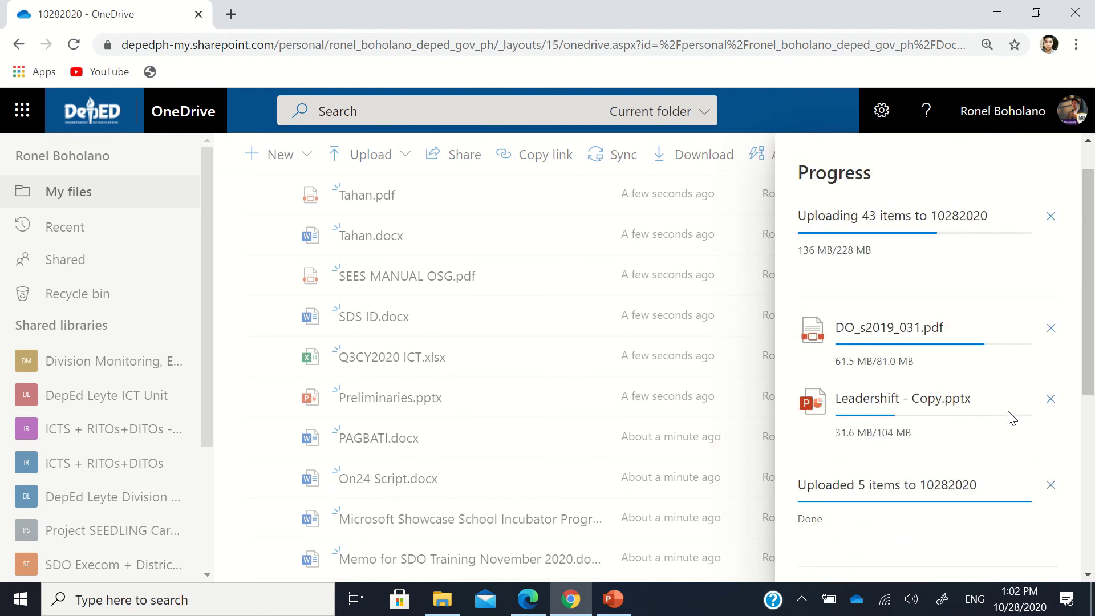
{"action": "scroll", "coordinate": [1009, 415], "scroll_direction": "down", "scroll_amount": 5}
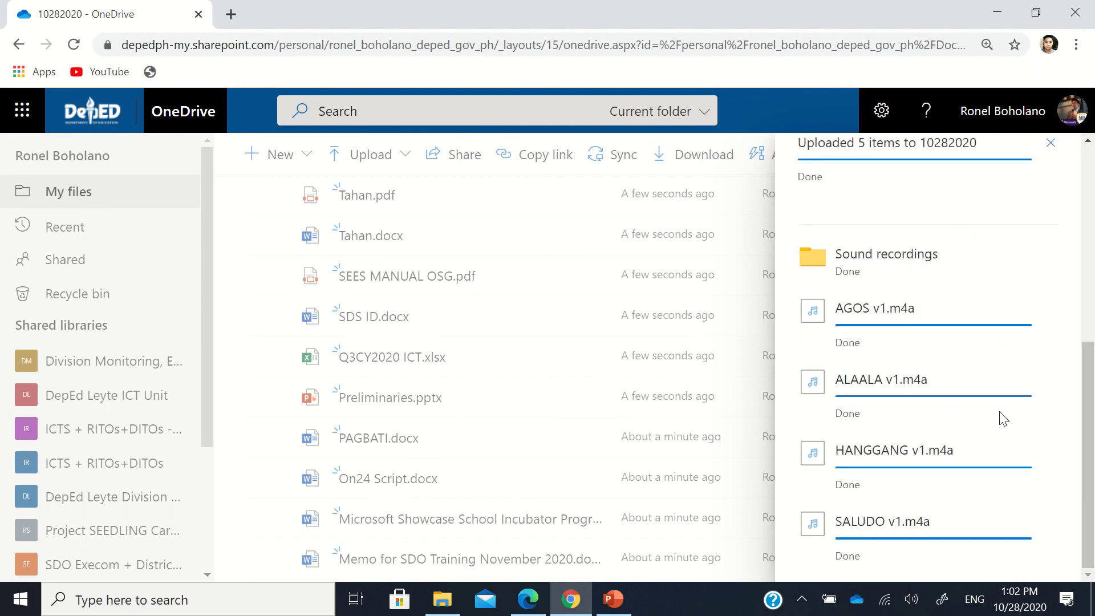
{"action": "scroll", "coordinate": [856, 366], "scroll_direction": "up", "scroll_amount": 5}
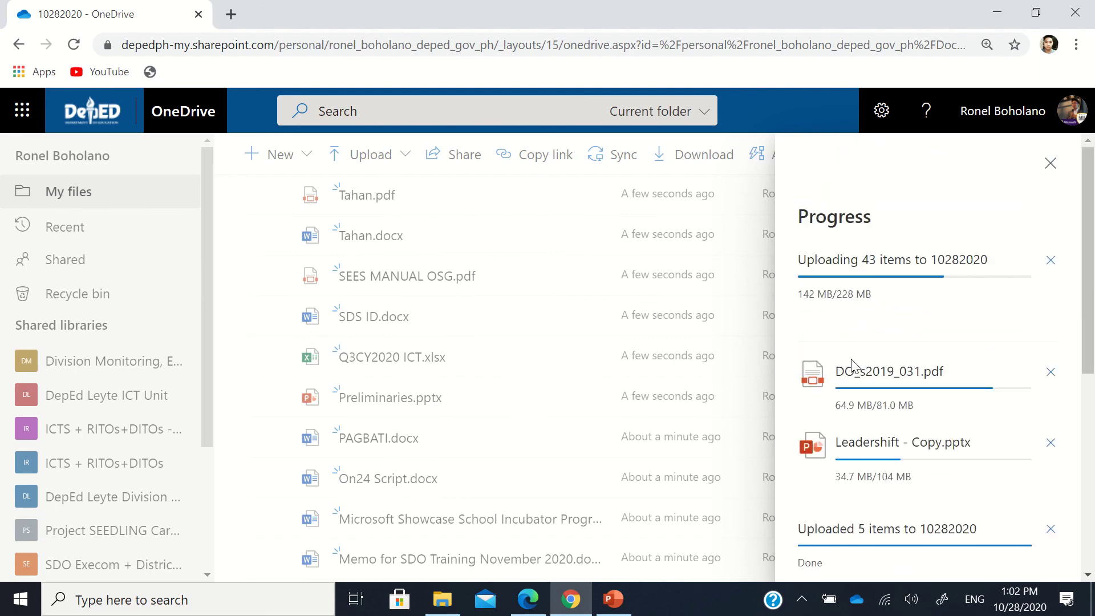
{"action": "left_click", "coordinate": [1050, 164]}
{"action": "mouse_move", "coordinate": [492, 7]}
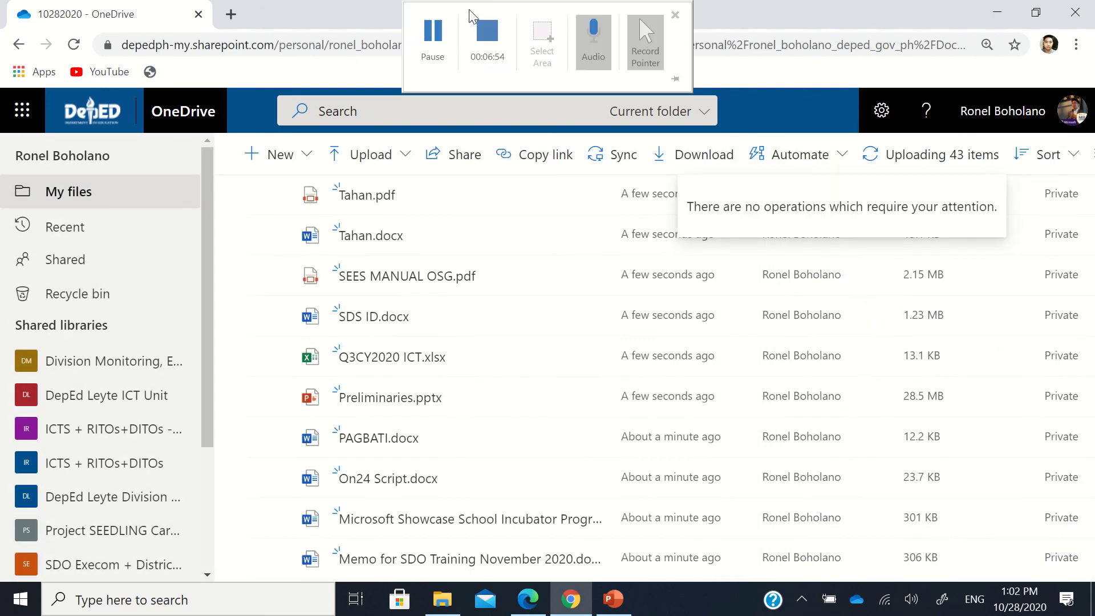
{"action": "scroll", "coordinate": [392, 326], "scroll_direction": "up", "scroll_amount": 4}
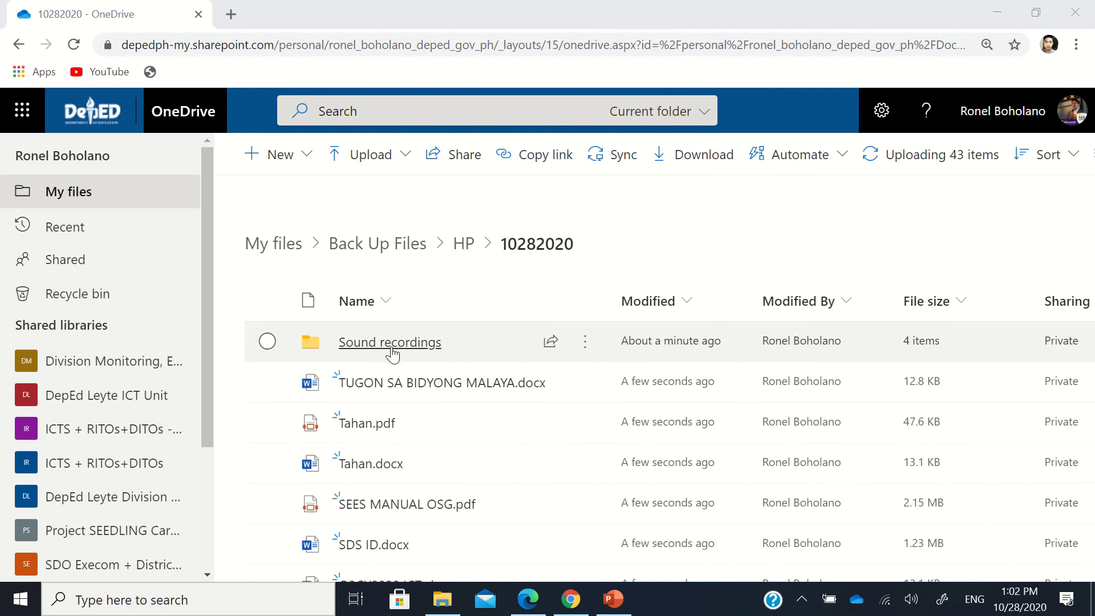
- Check the four m4a files in Sound recordings, then return to Back Up Files
{"action": "left_click", "coordinate": [393, 344]}
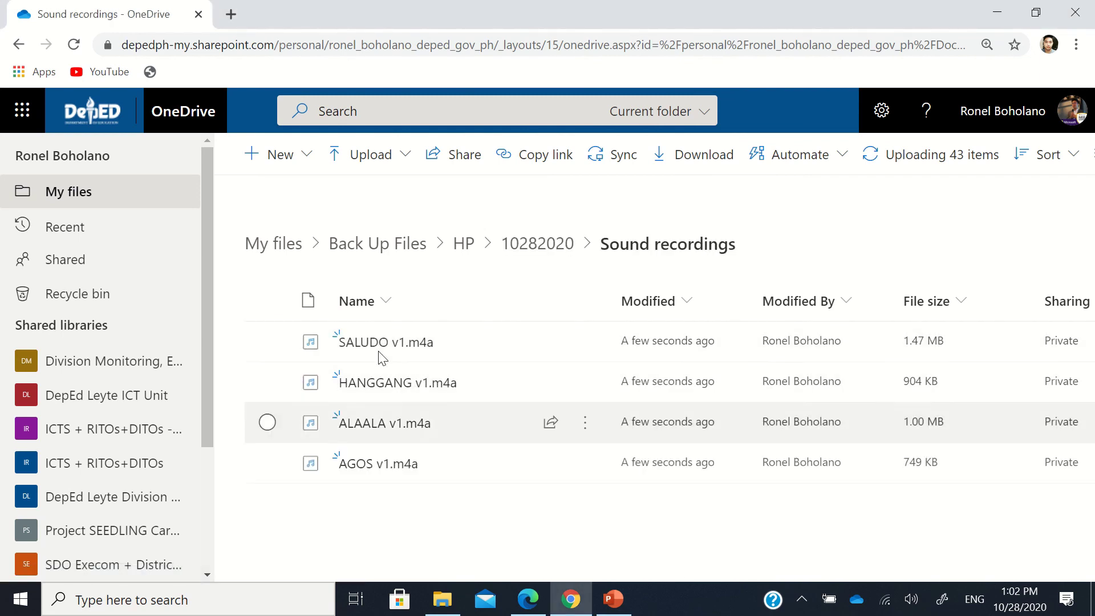
{"action": "left_click", "coordinate": [555, 257]}
{"action": "left_click", "coordinate": [403, 251]}
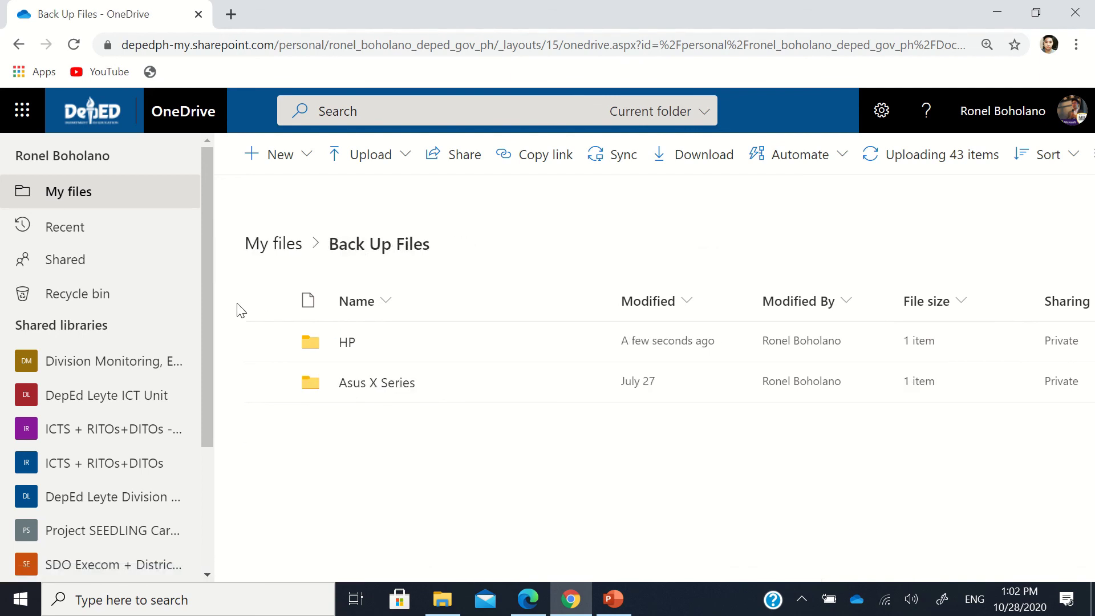
{"action": "left_click_drag", "start_coordinate": [205, 259], "coordinate": [208, 213]}
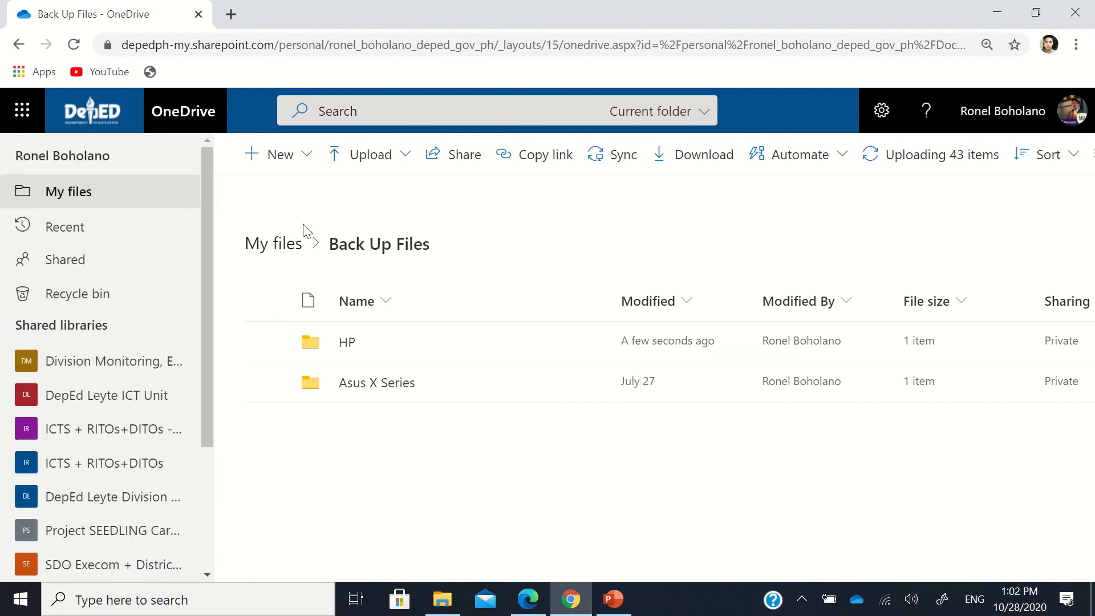